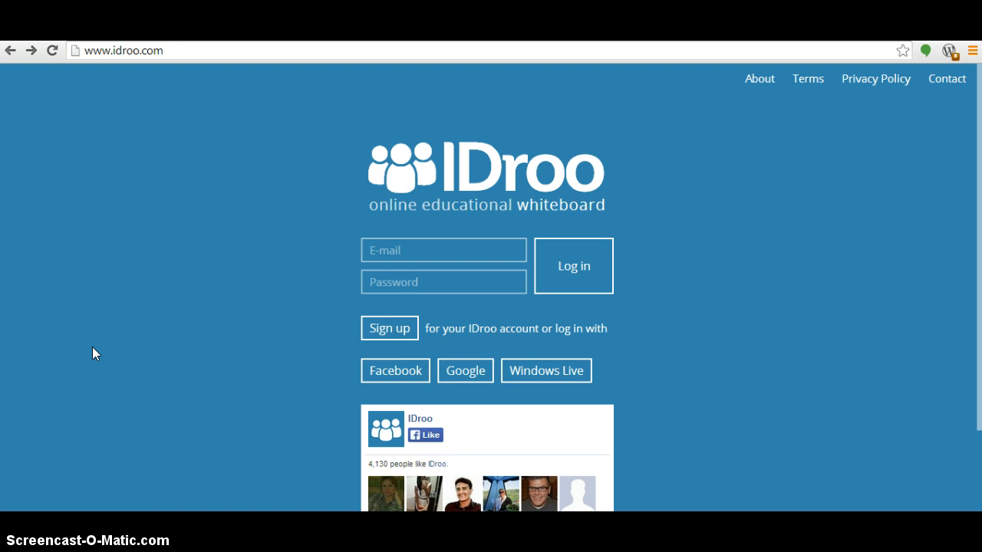
Step: Log in to IDroo with the school Google account and create a new board
left_click(468, 372)
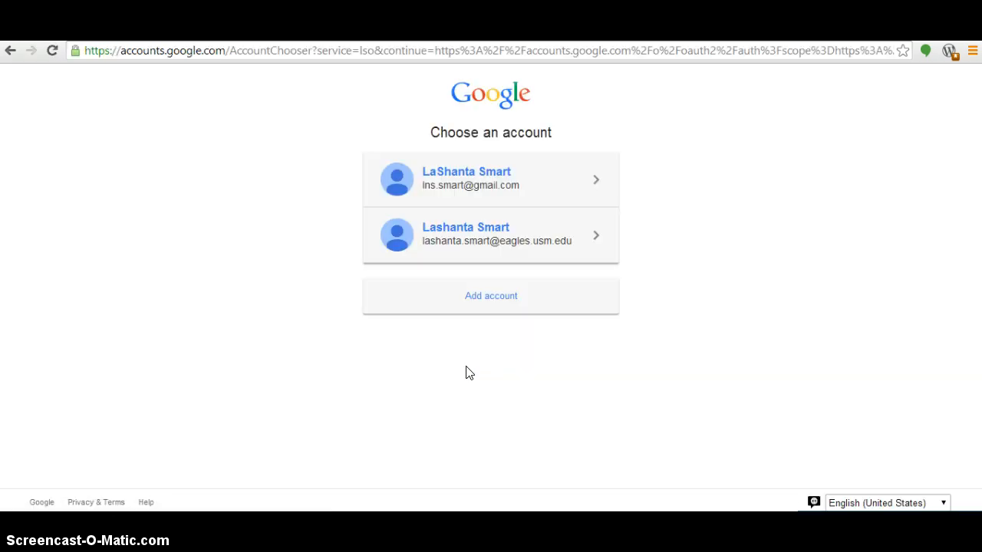
left_click(458, 244)
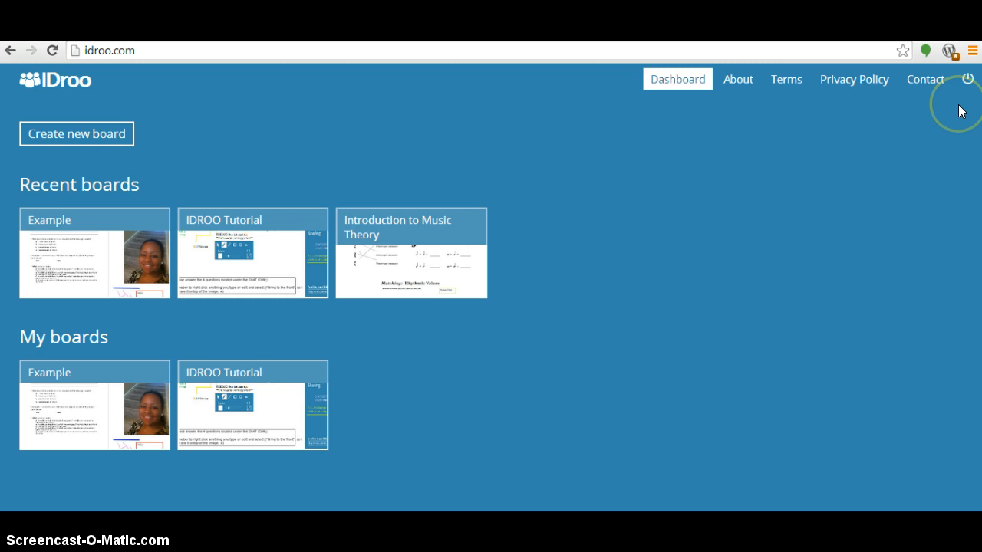
left_click(963, 81)
left_click(130, 145)
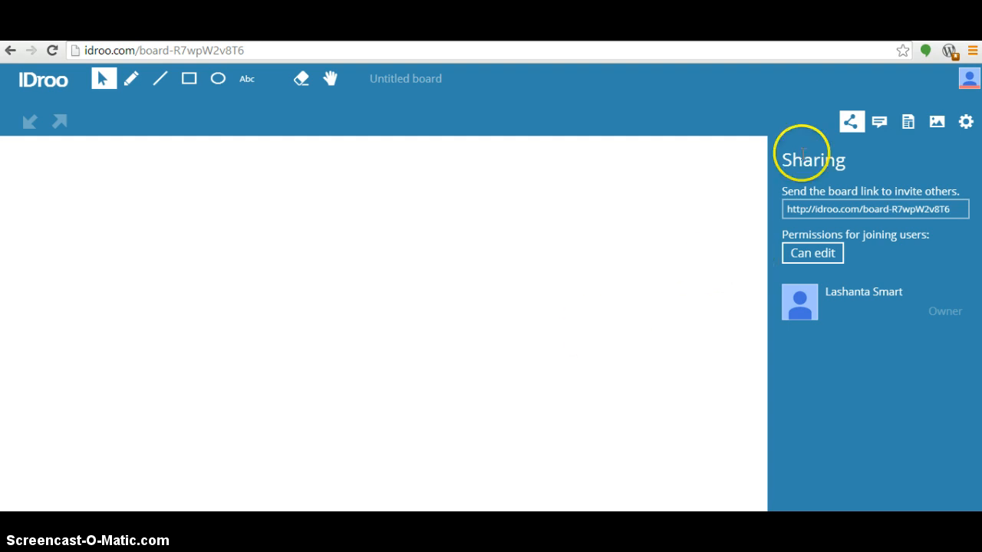
Step: Review the permission options available for users joining the board
left_click(827, 261)
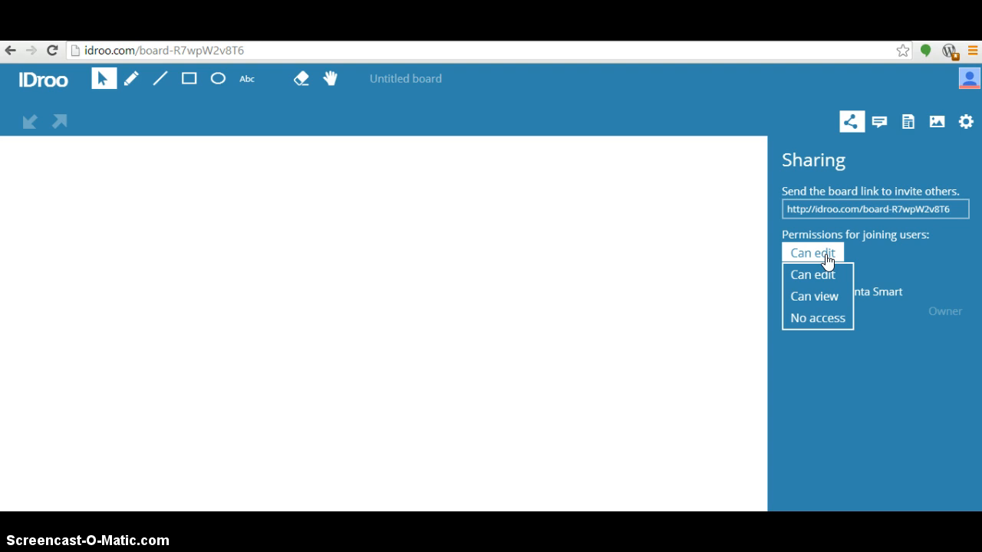
left_click(827, 261)
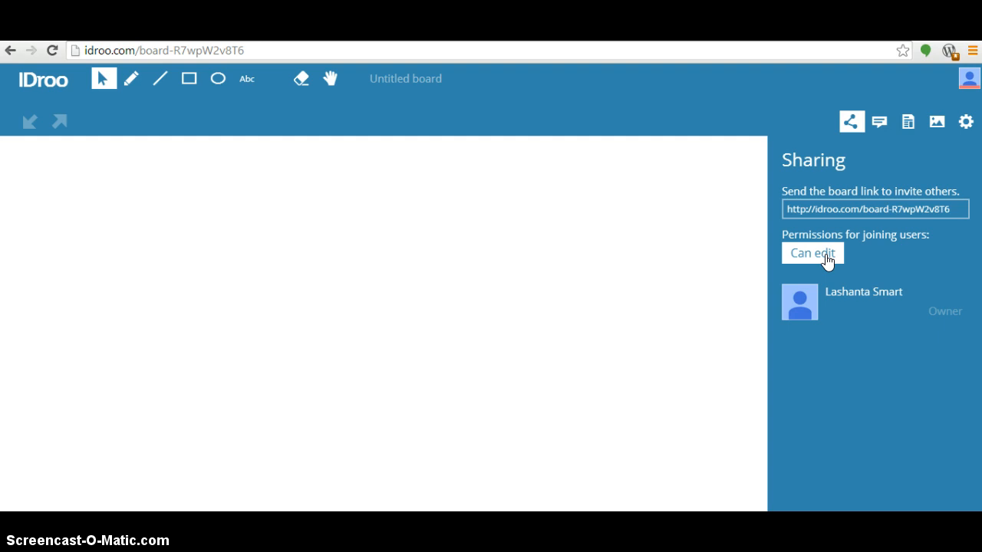
Step: Send the message "Hello." in the board's chat
left_click(880, 124)
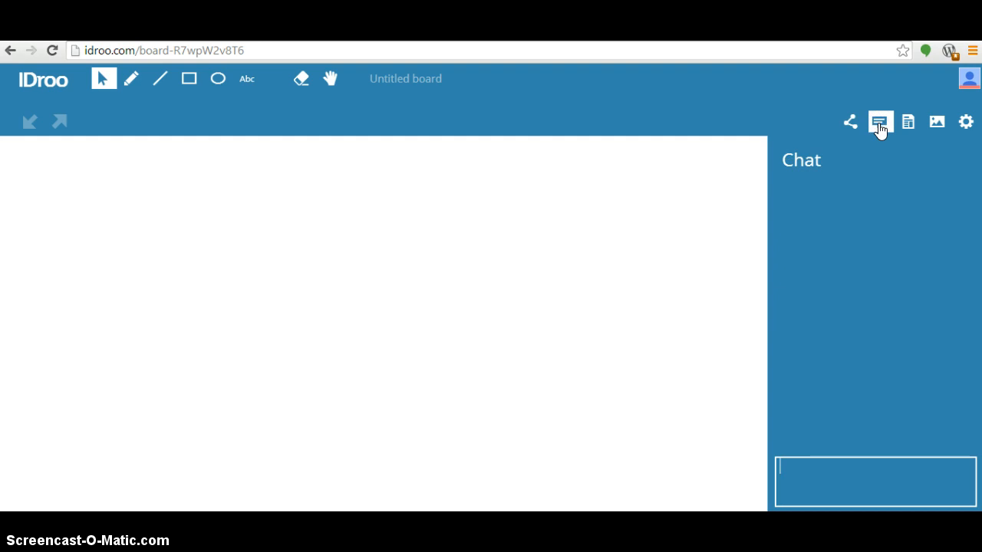
type("Hw")
key("BackSpace")
type("ello.")
key("Return")
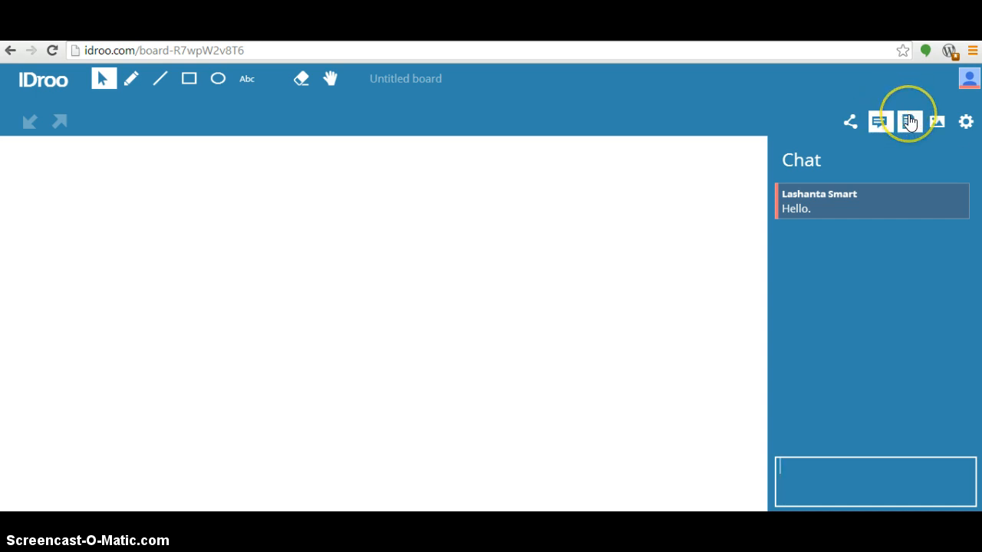
Step: Show the board's documents and view the file chooser for uploading a document, closing it without choosing a file
left_click(909, 123)
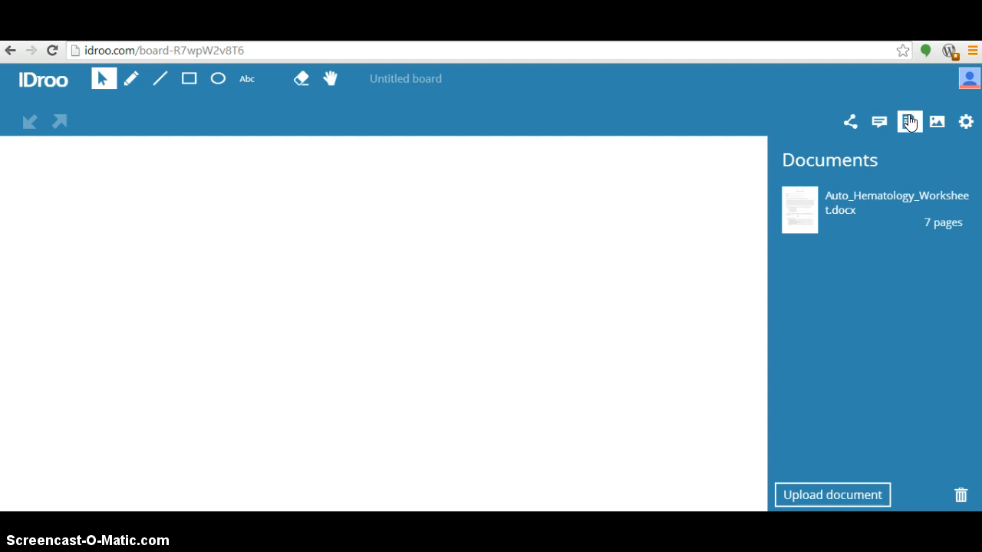
left_click(832, 496)
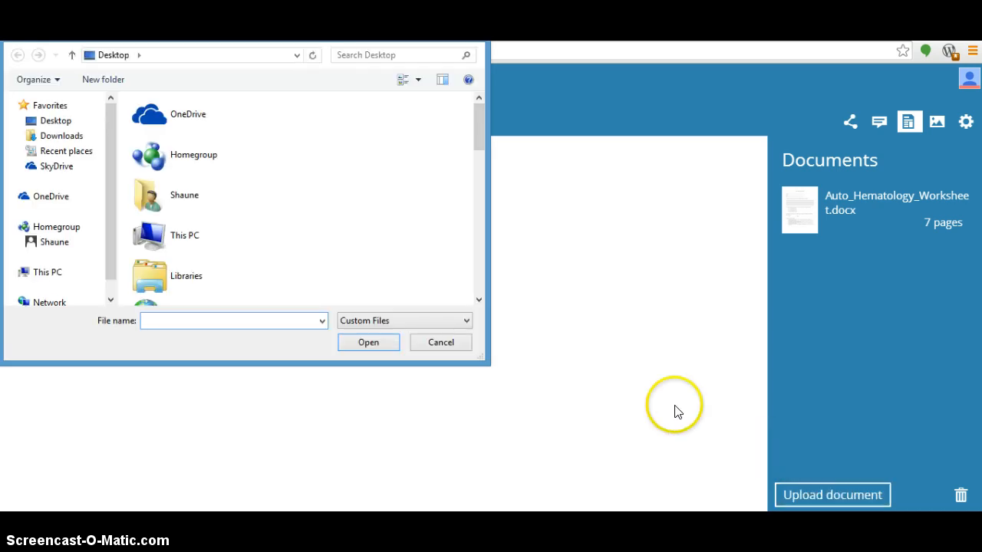
left_click(451, 344)
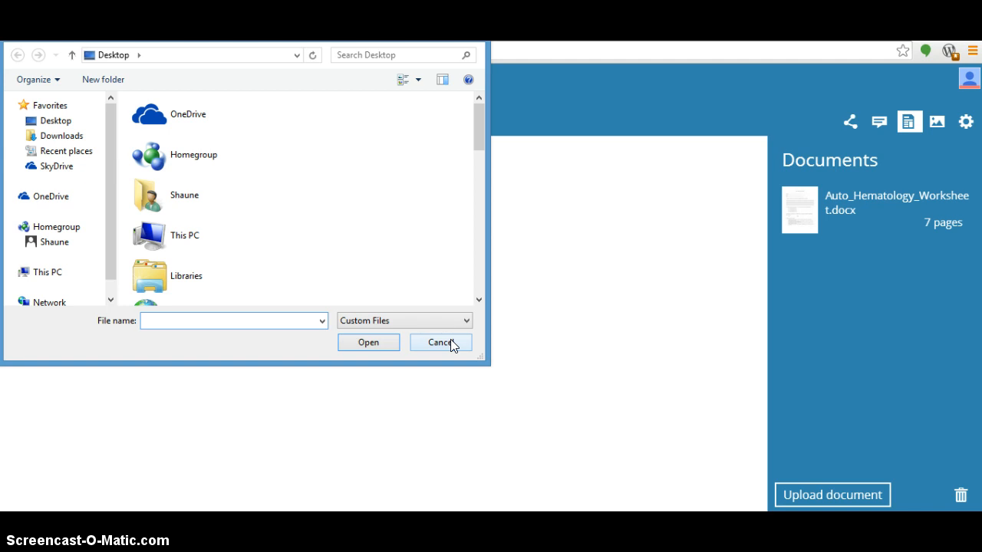
left_click(450, 342)
left_click(643, 343)
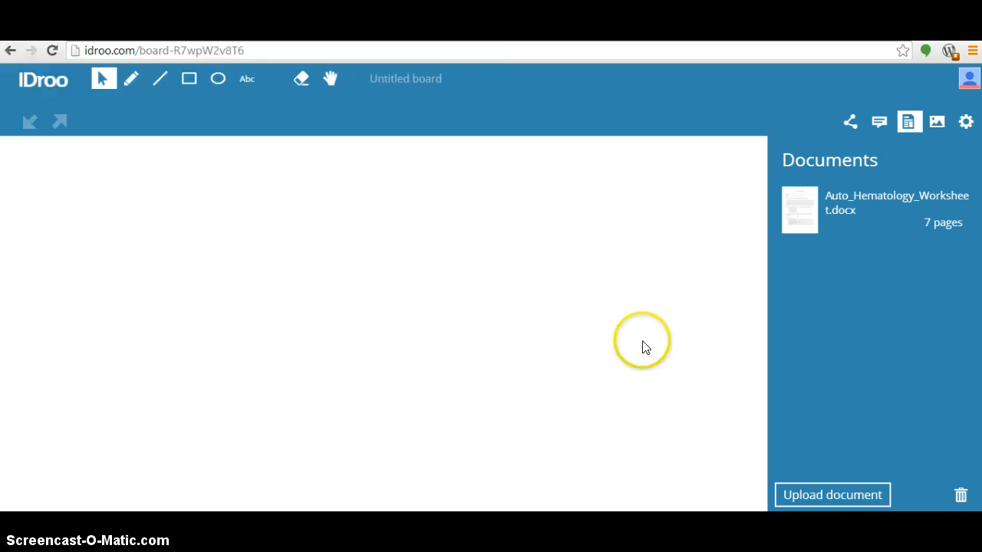
Step: Place page 1 of Auto_Hematology_Worksheet.docx on the board
left_click(842, 217)
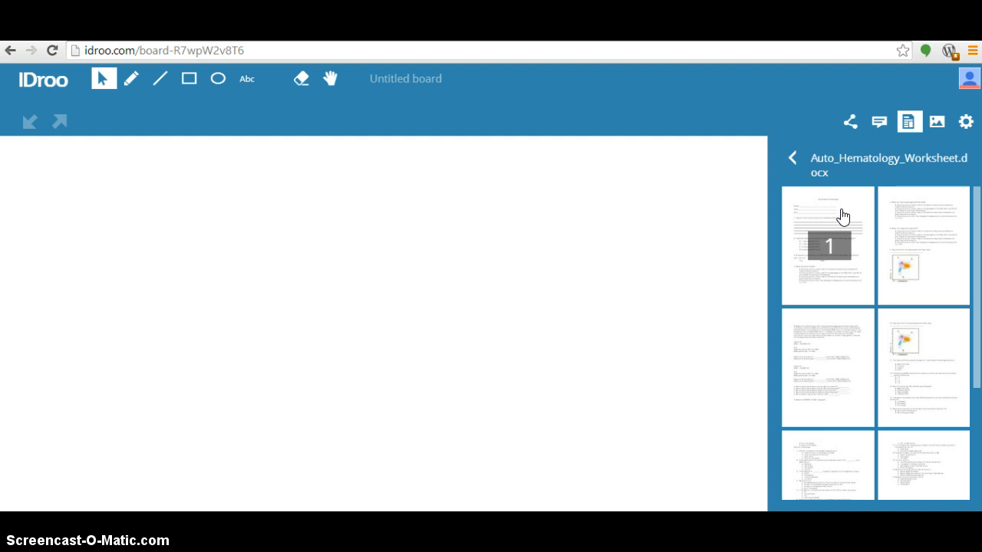
left_click_drag(842, 217, 108, 218)
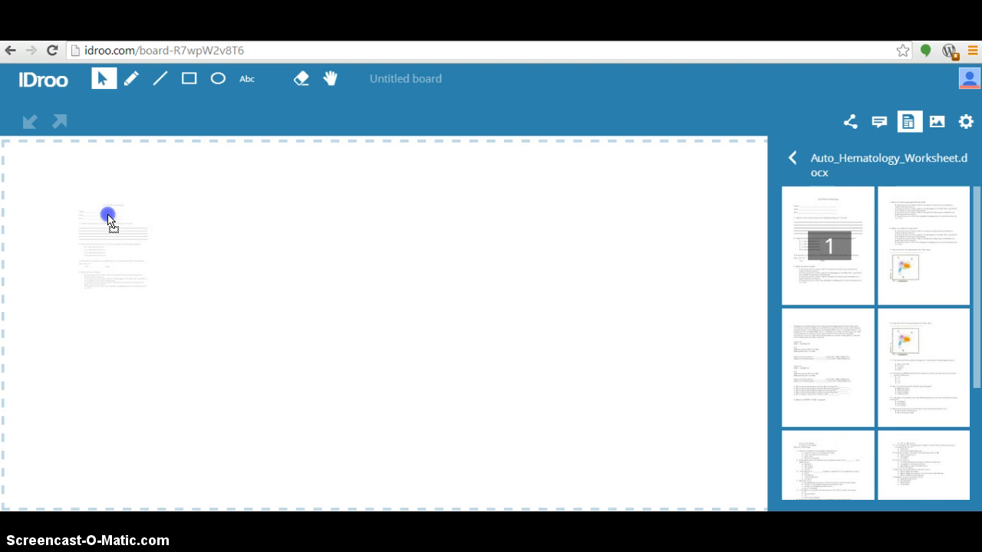
left_click_drag(108, 218, 109, 218)
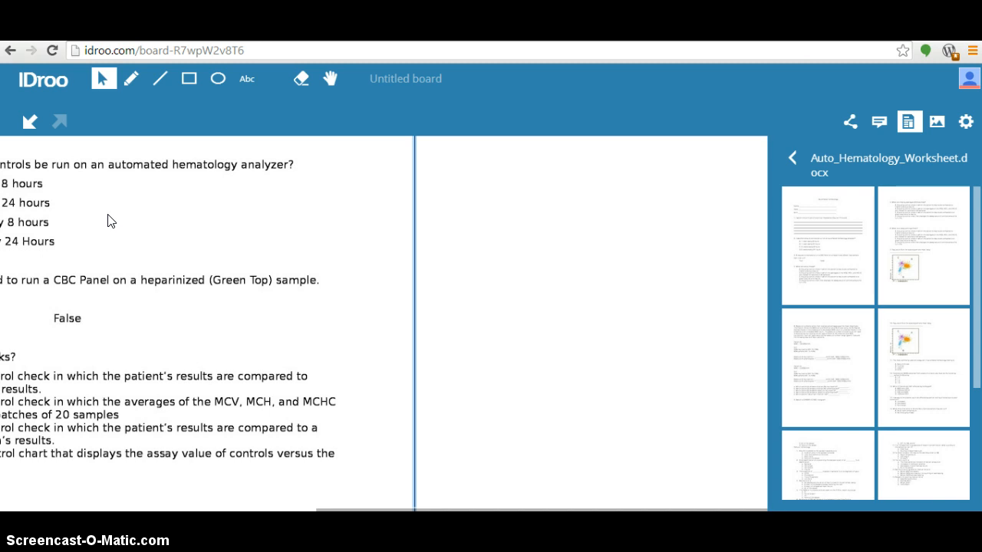
left_click(626, 233)
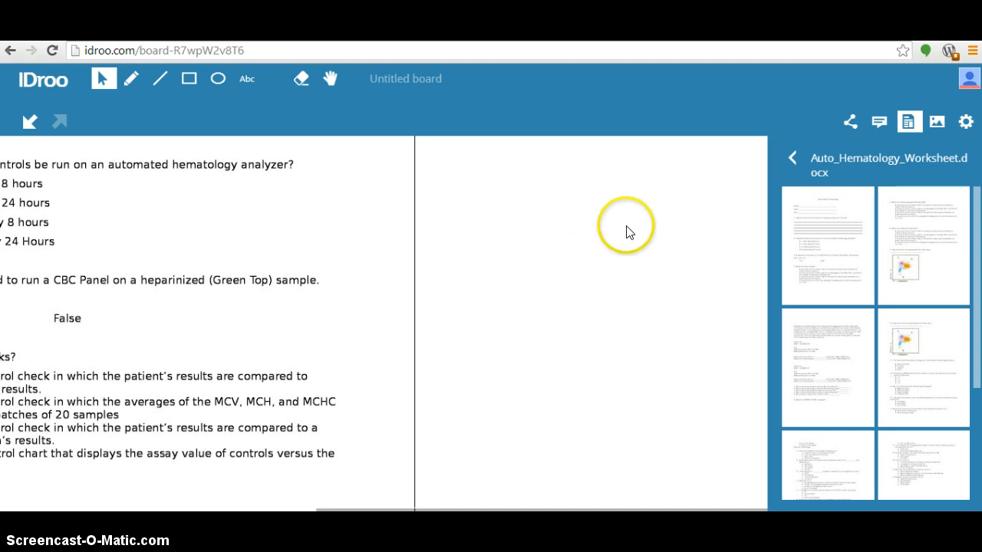
Step: Place the image 123.JPG on the board beside the worksheet page and delete Untitled.png from the stored images
left_click(934, 124)
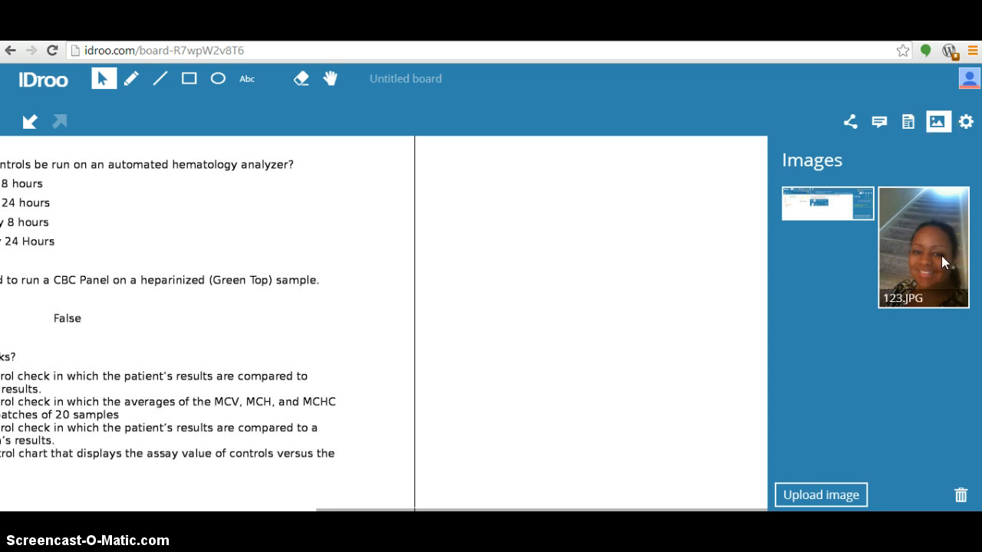
left_click_drag(921, 248, 626, 259)
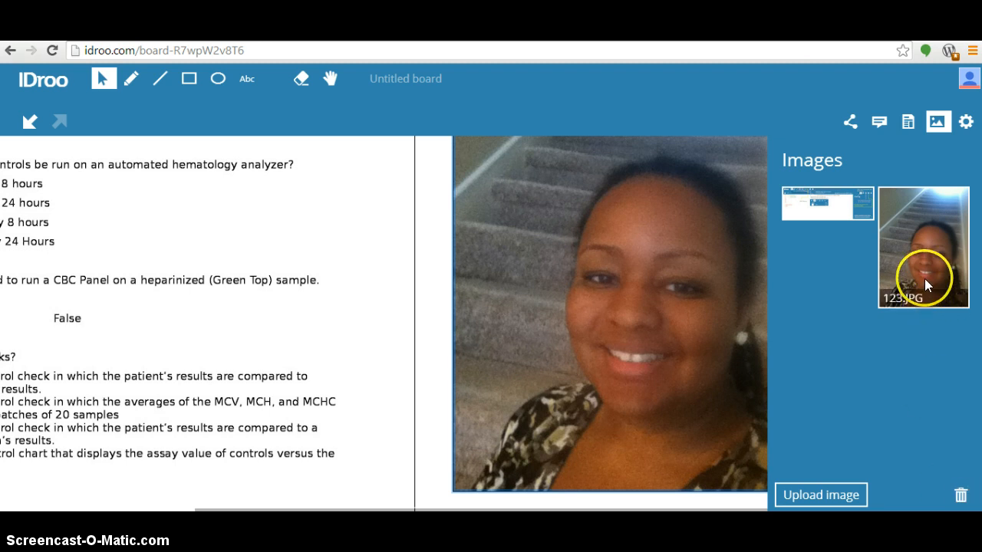
left_click_drag(833, 195, 971, 481)
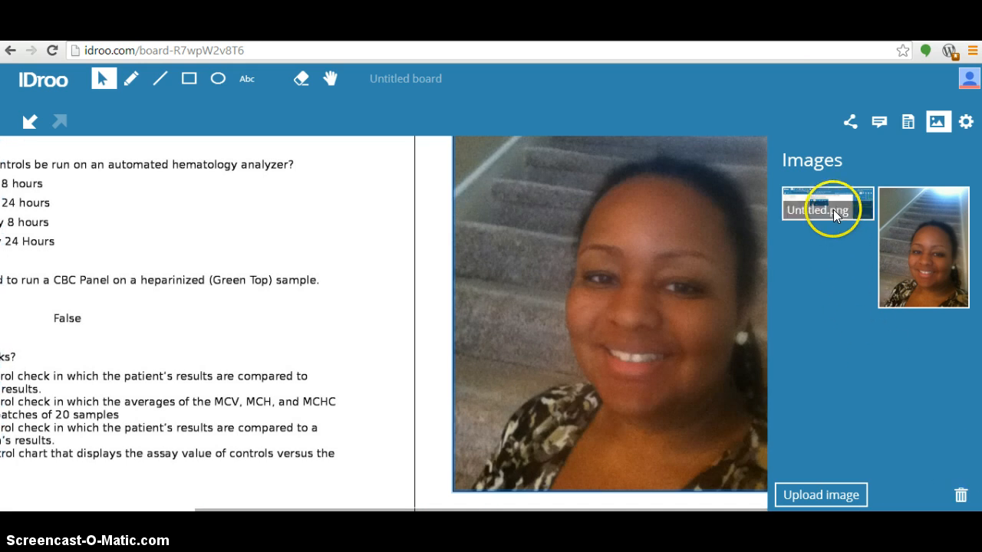
left_click_drag(833, 207, 960, 497)
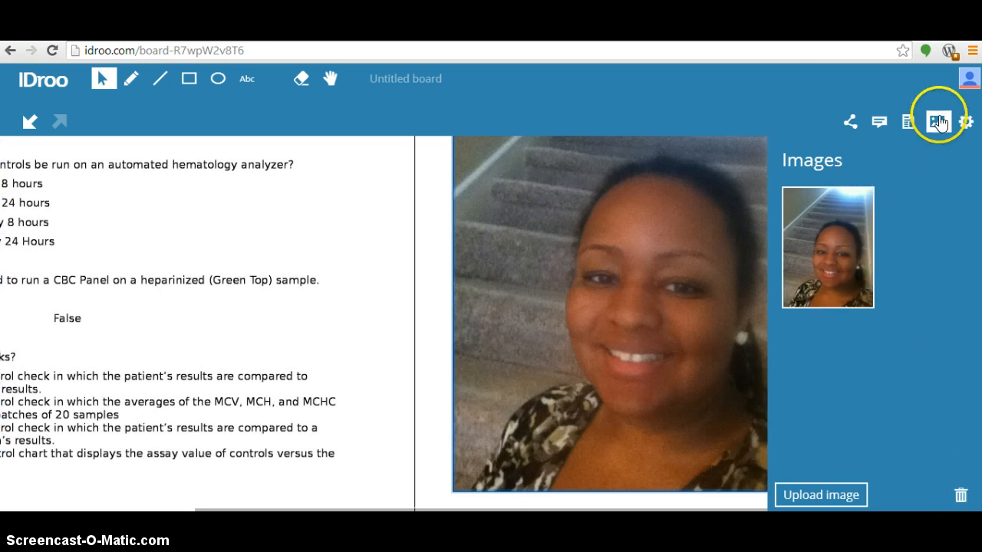
Step: Try the Old paper and Squared paper board backgrounds and set the background back to Clear white
left_click(966, 125)
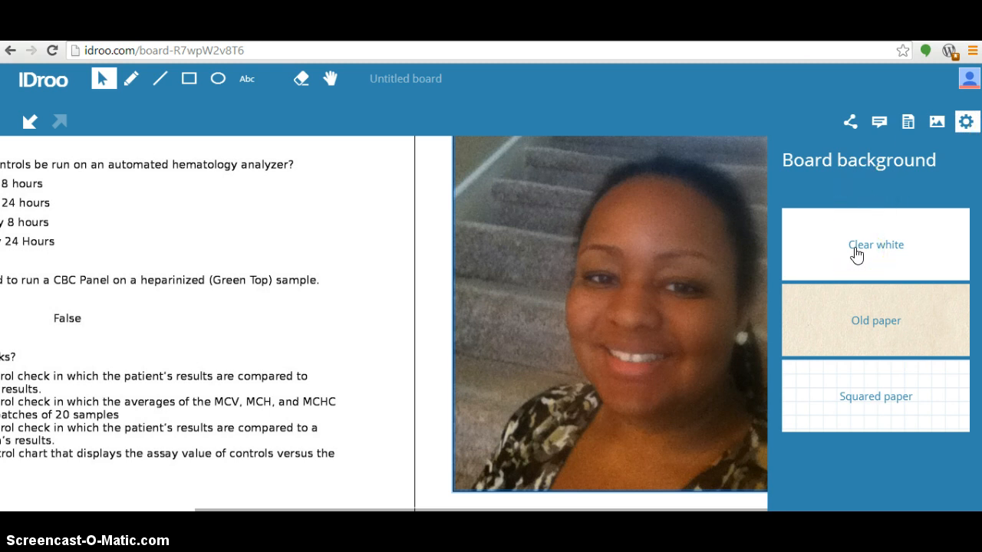
left_click(844, 315)
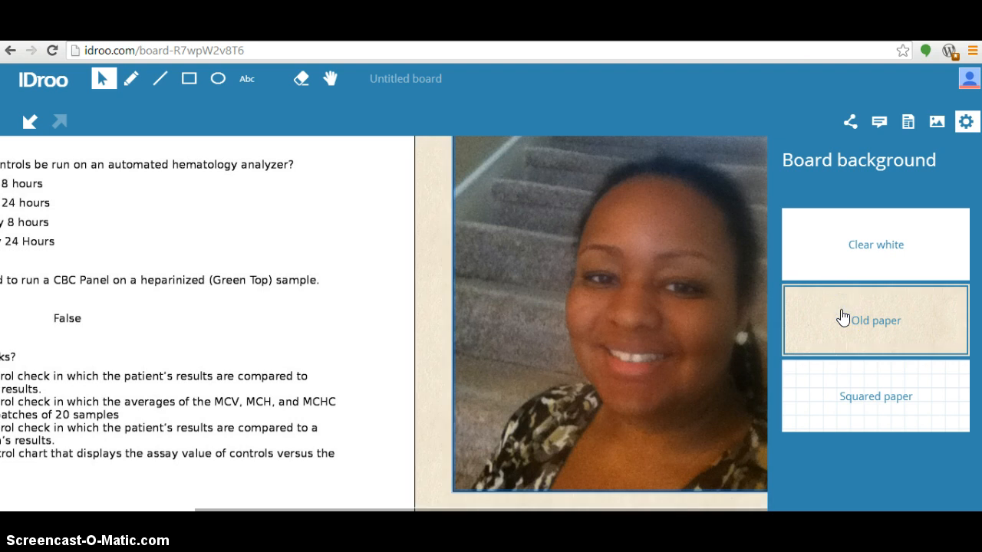
left_click(834, 387)
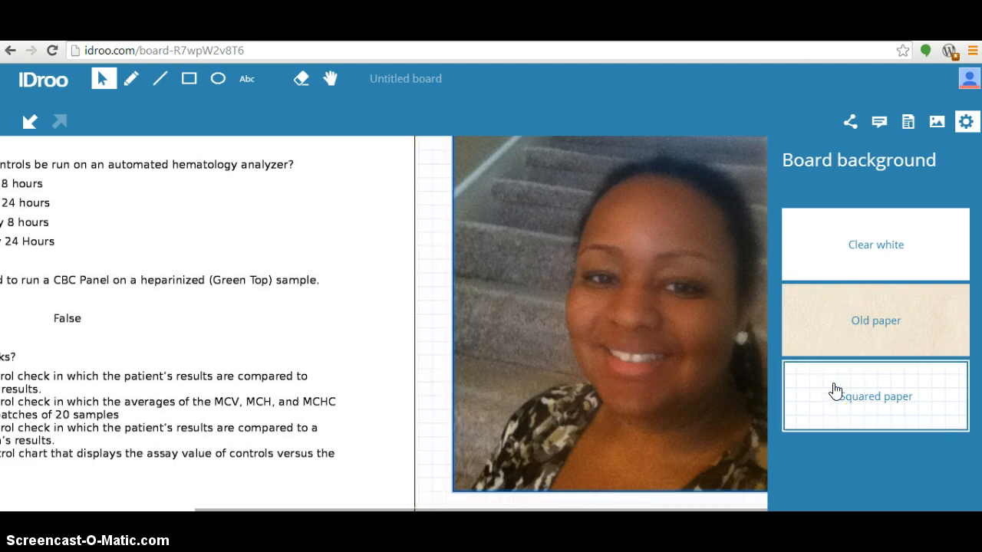
left_click(845, 247)
left_click(844, 246)
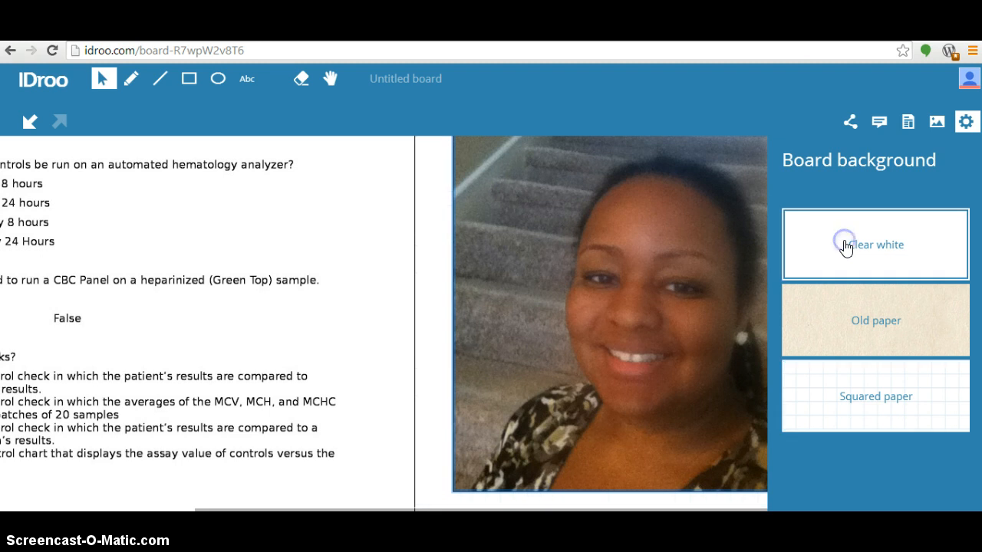
left_click(842, 240)
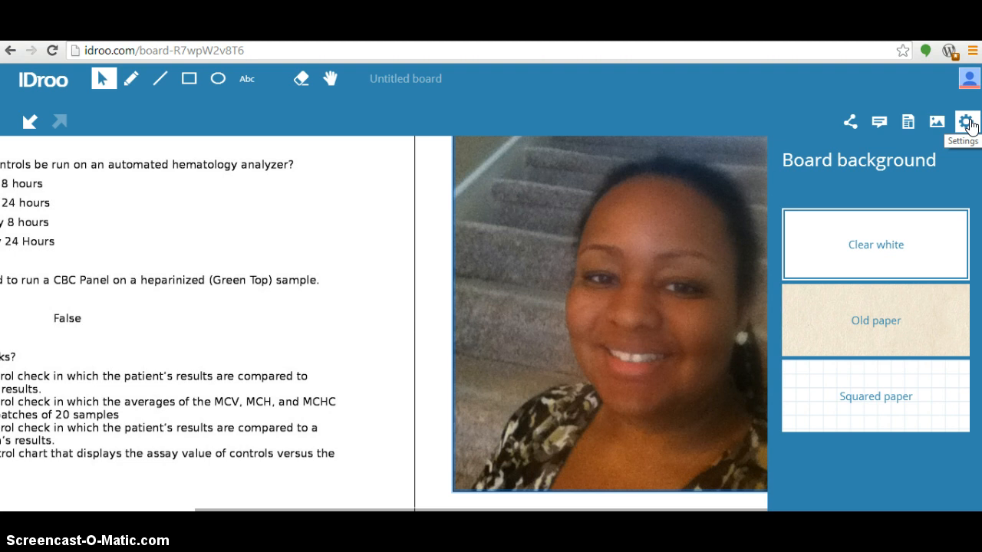
left_click(968, 124)
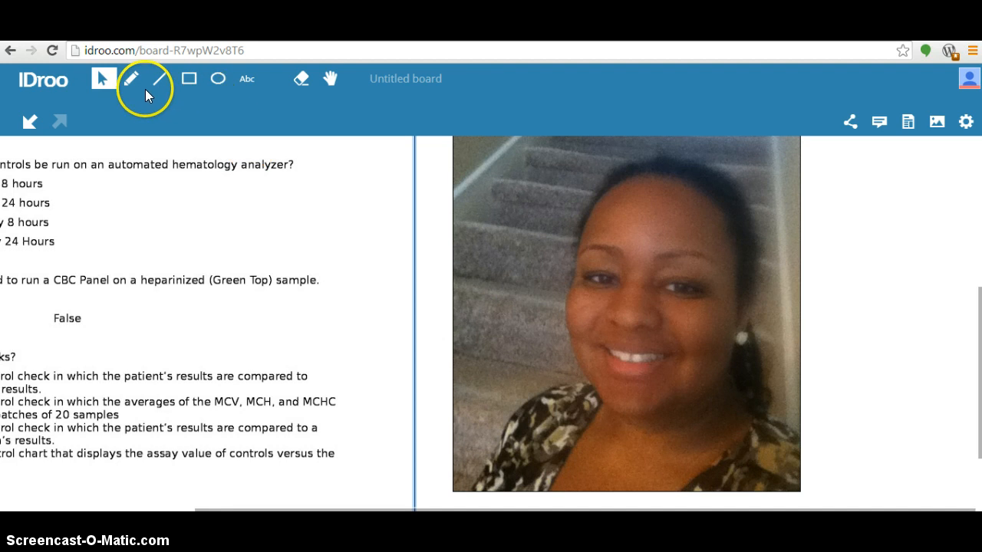
Step: Undo the latest board changes, including the photo placement, and redo them
left_click(36, 129)
left_click(31, 123)
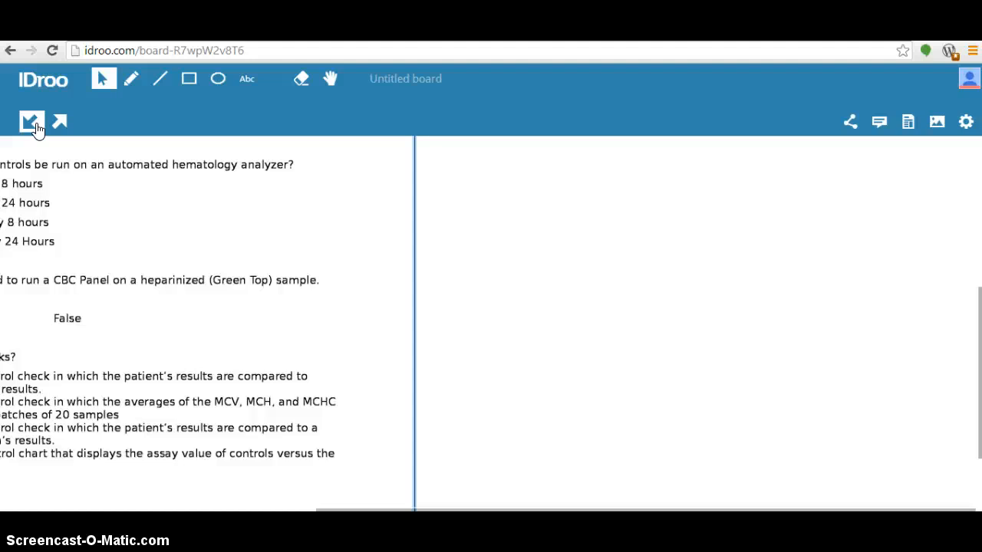
left_click(34, 127)
left_click(59, 127)
left_click(59, 125)
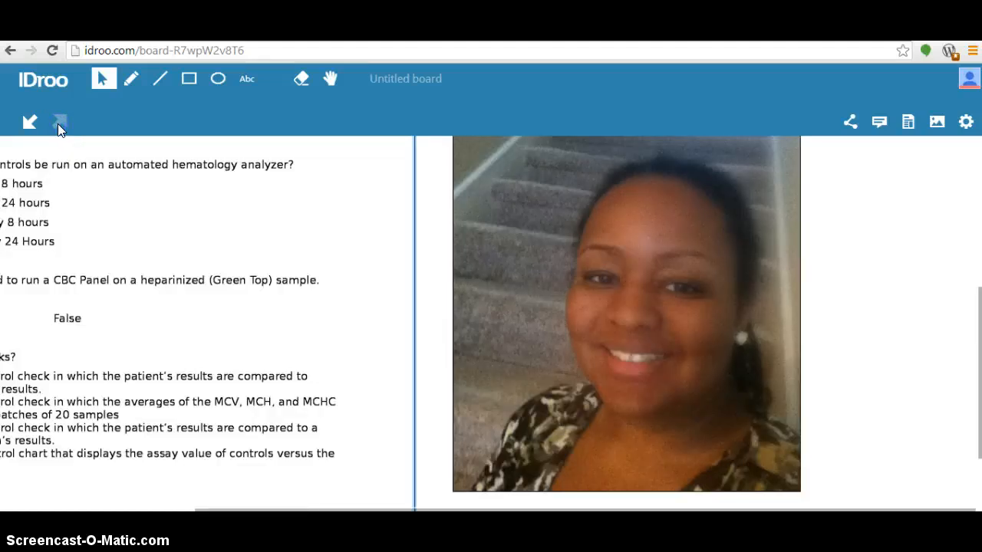
Step: Shrink the photo proportionally from its lower-left corner and narrow the worksheet page from its right edge
left_click(102, 81)
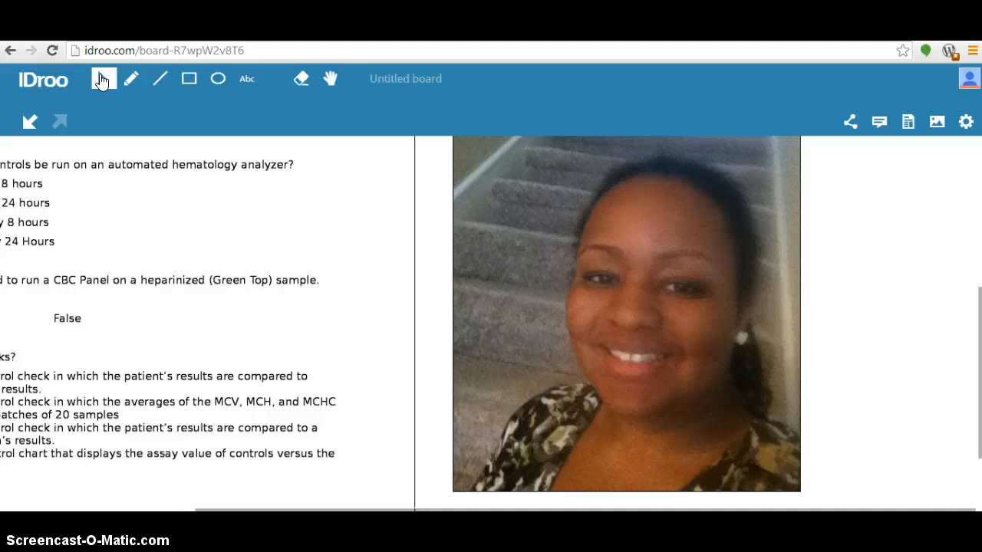
left_click(101, 80)
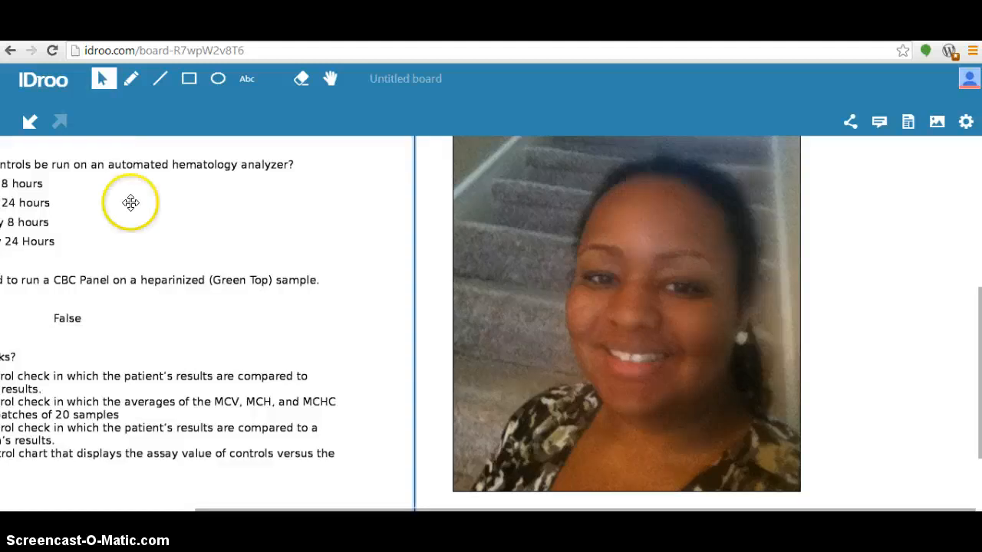
left_click(497, 251)
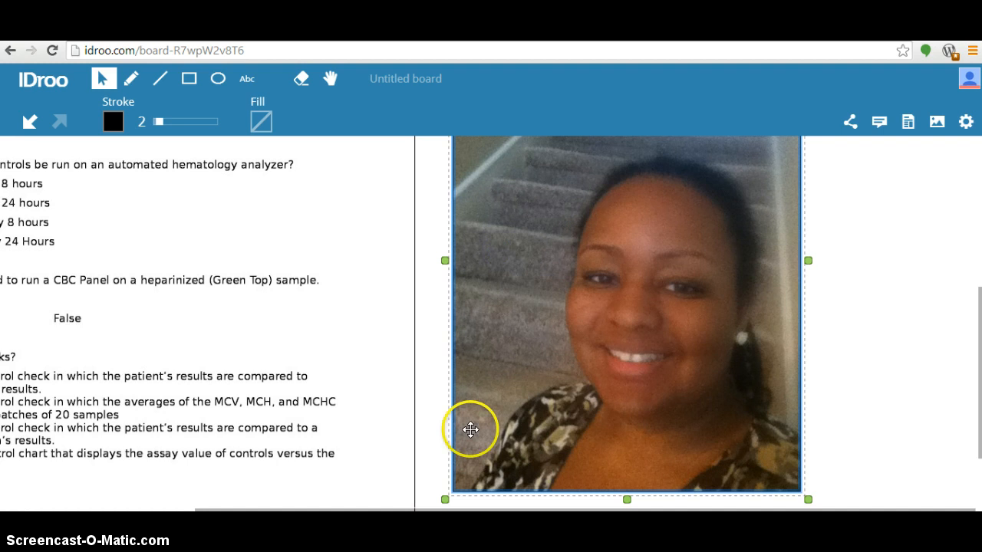
left_click_drag(445, 500, 510, 388)
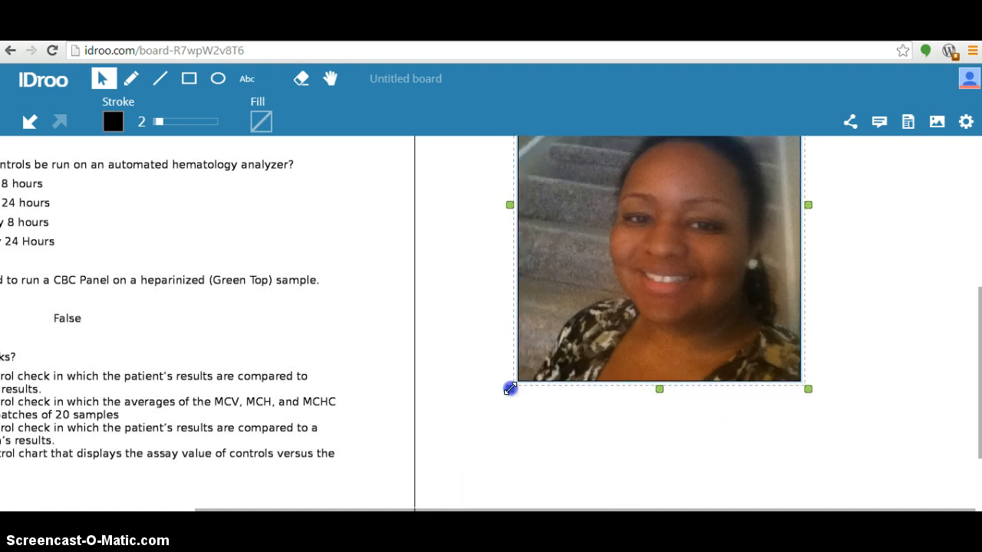
left_click(366, 367)
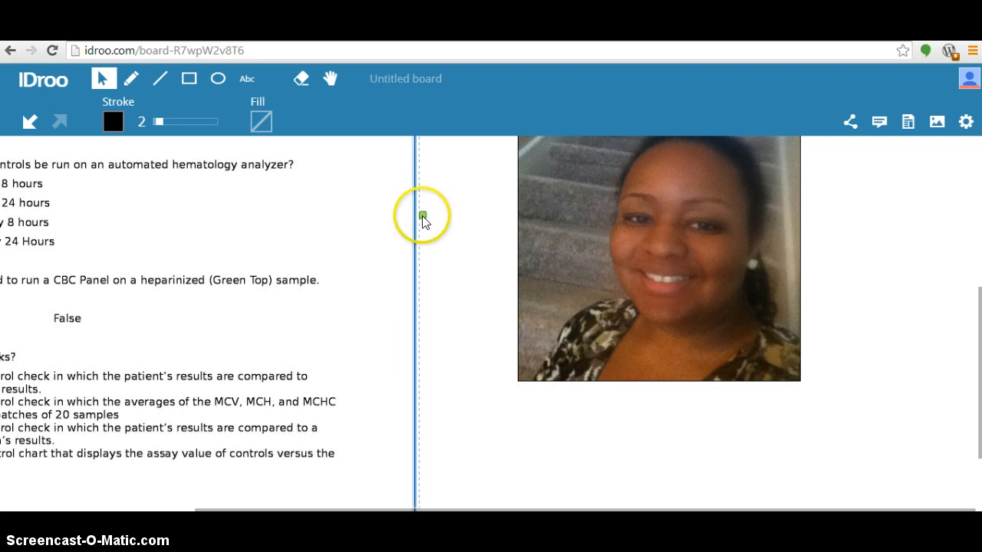
left_click_drag(424, 219, 364, 220)
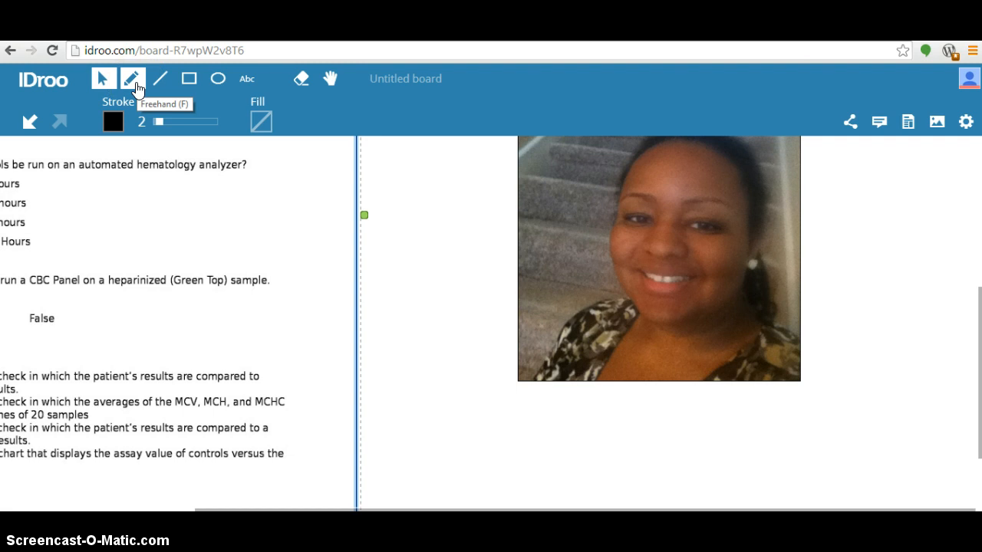
Step: Write "Hi" freehand between the worksheet page and the photo, using a black stroke of width 11 and no fill
left_click(136, 87)
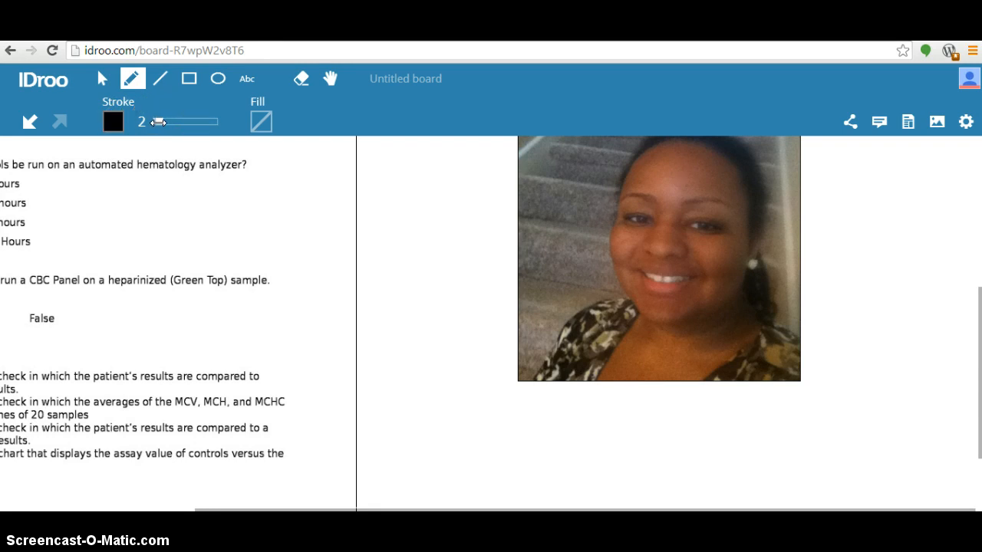
left_click_drag(159, 122, 188, 121)
left_click(262, 120)
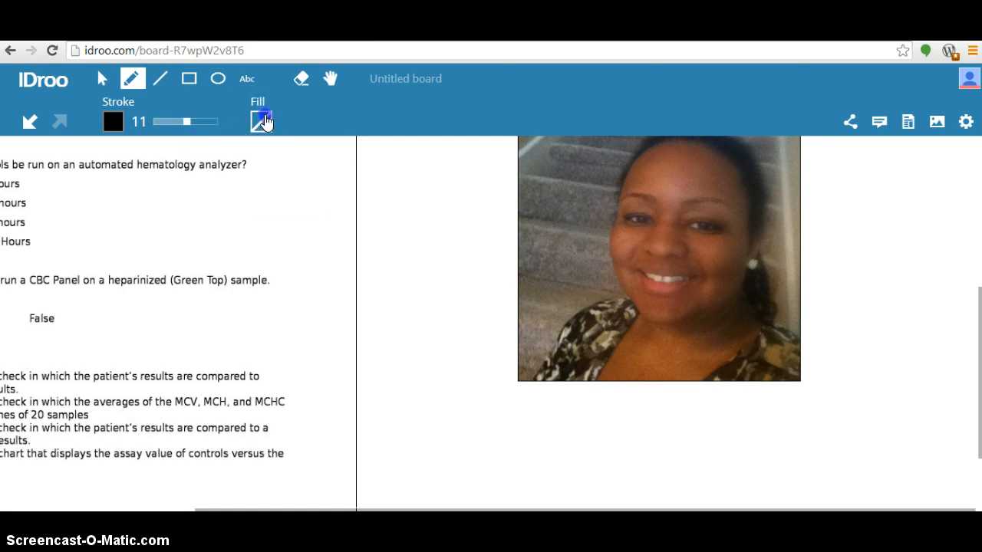
left_click(235, 146)
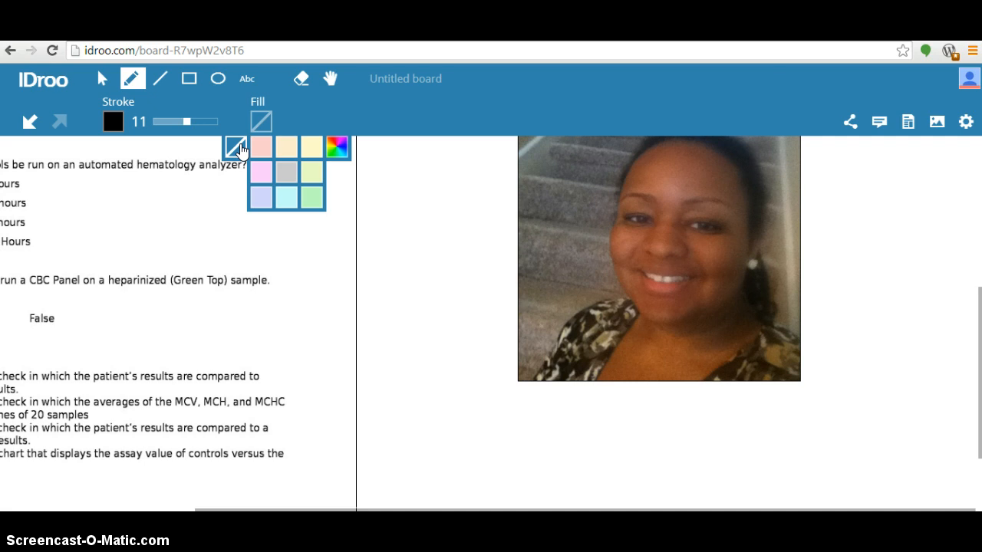
left_click(115, 122)
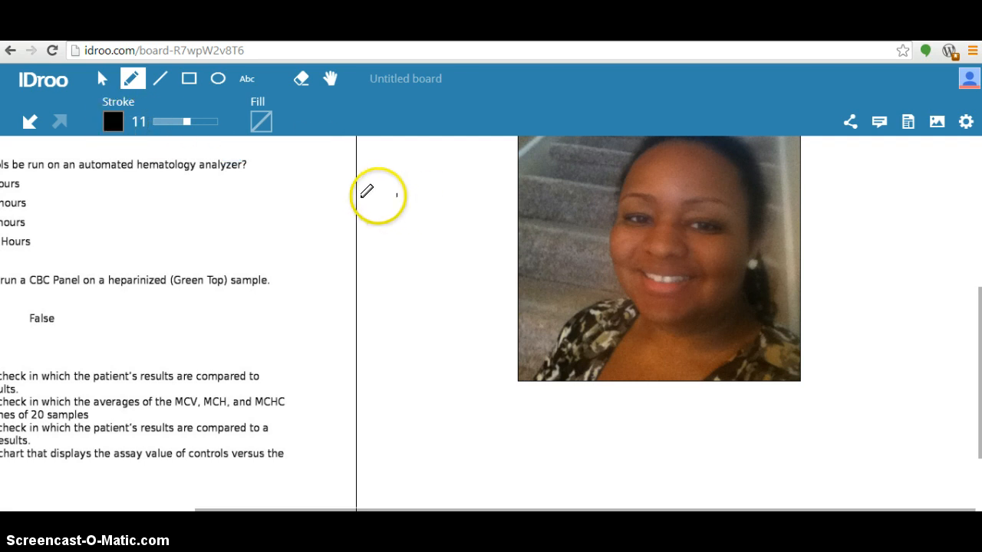
left_click(354, 173)
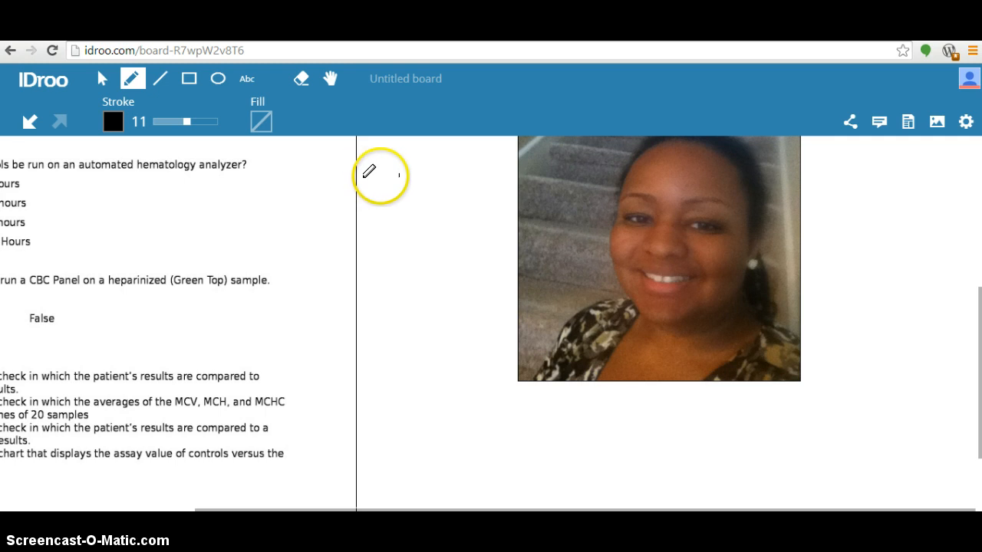
mouse_move(381, 177)
left_mouse_down()
mouse_move(400, 221)
mouse_move(394, 202)
mouse_move(426, 193)
mouse_move(417, 178)
mouse_move(432, 206)
mouse_move(448, 193)
mouse_move(455, 207)
left_mouse_up()
left_click(436, 165)
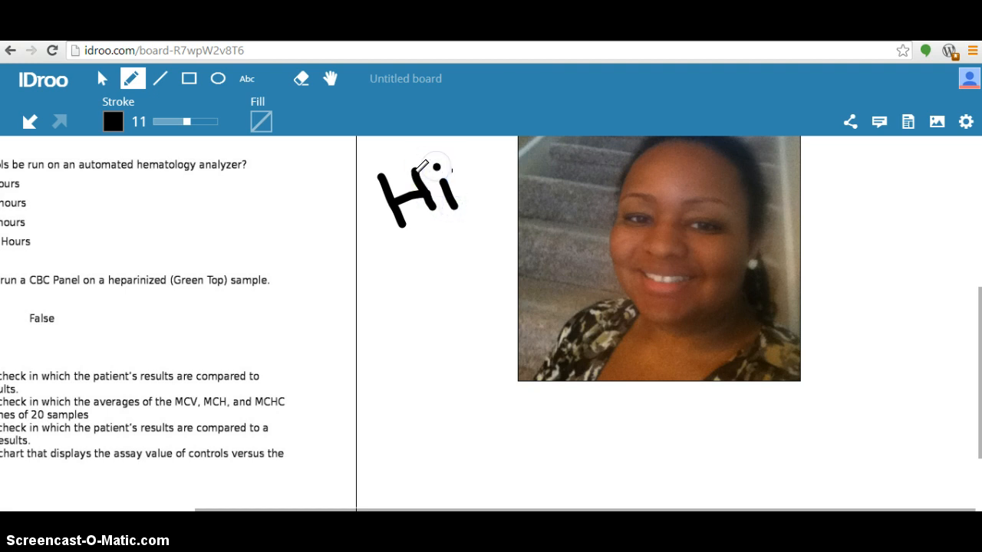
Step: Draw a slanted blue straight line with stroke width 6 under the handwritten "Hi"
left_click(162, 81)
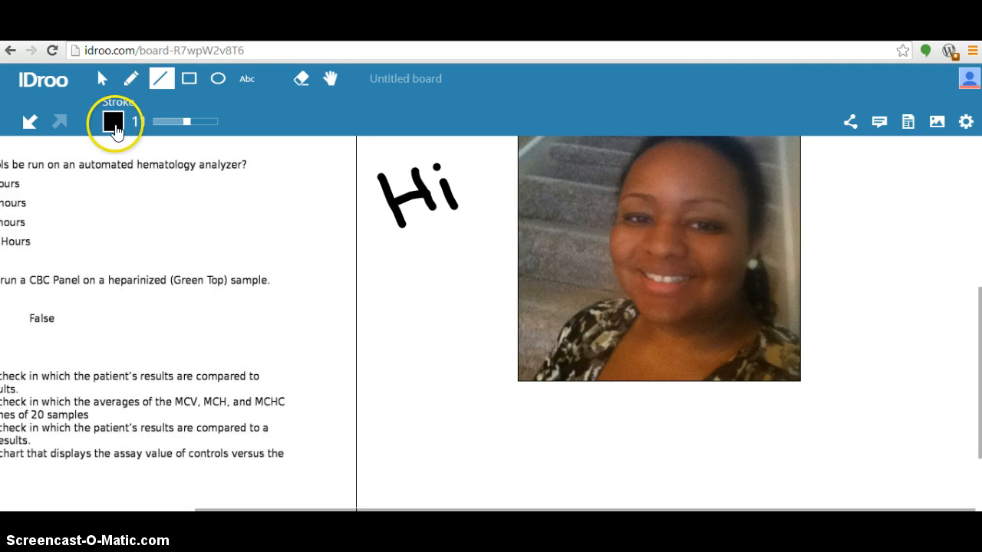
left_click(113, 130)
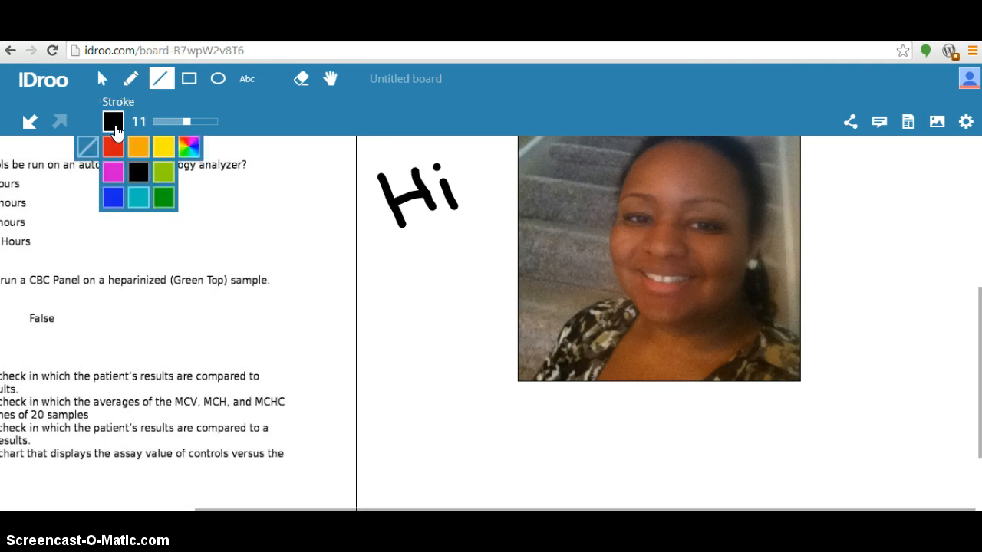
left_click(114, 197)
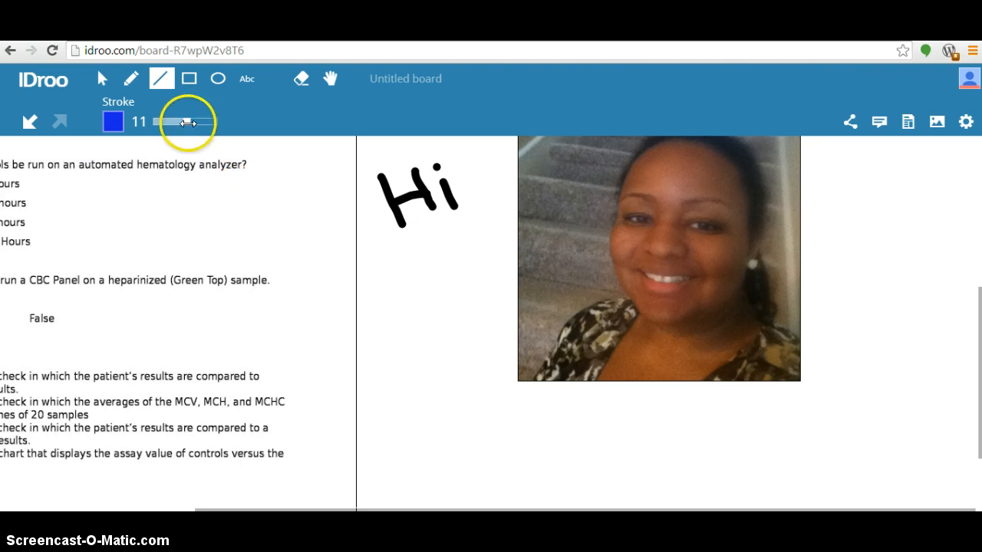
left_click_drag(185, 121, 171, 123)
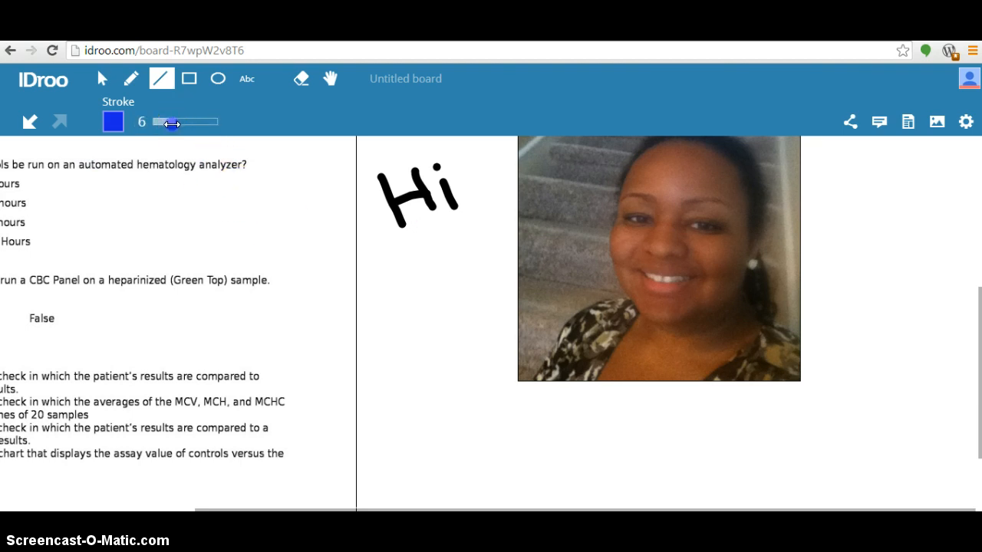
left_click_drag(388, 255, 485, 205)
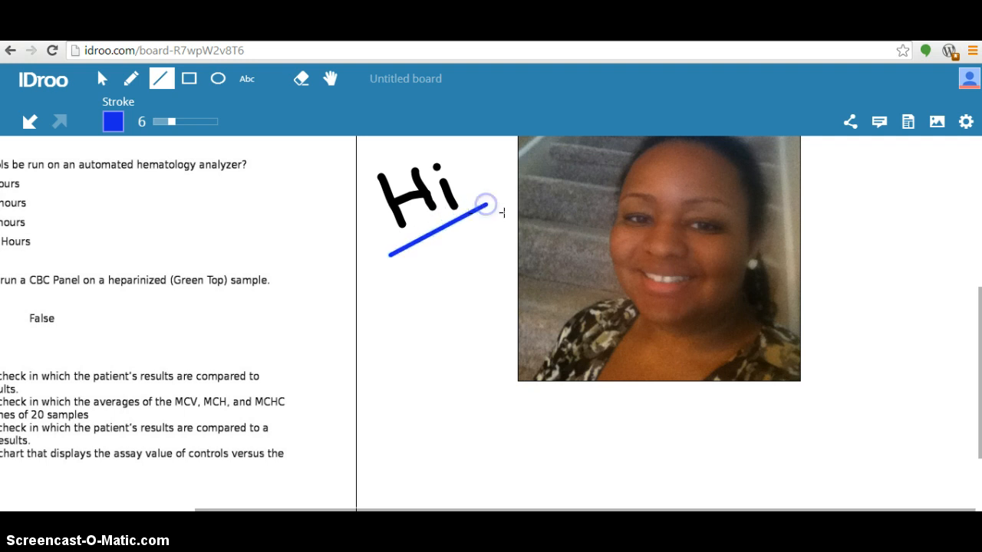
Step: Draw a rectangle below the blue line with a yellow stroke of width 16 and a light cyan fill
left_click(189, 90)
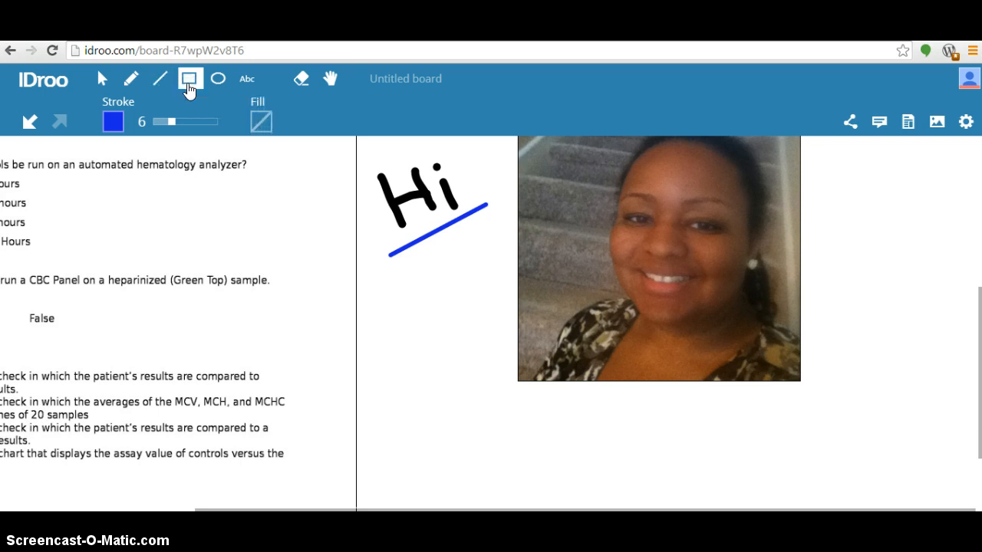
left_click(114, 122)
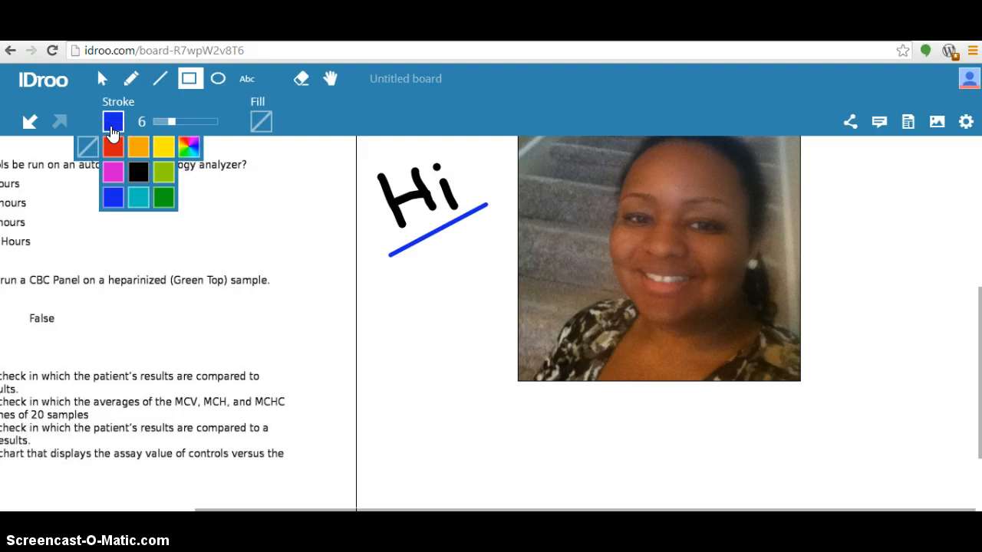
left_click(163, 147)
left_click_drag(171, 121, 202, 122)
left_click(260, 123)
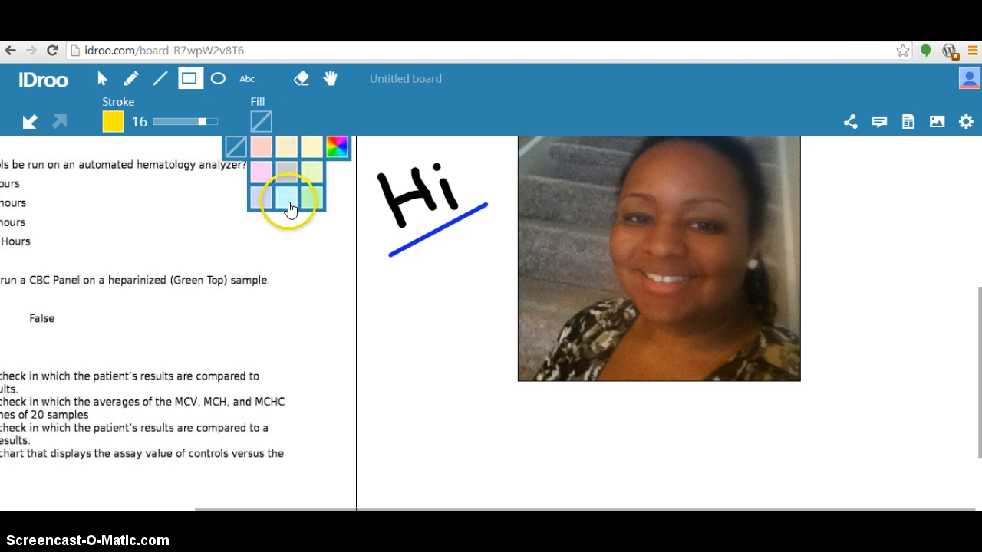
left_click(287, 201)
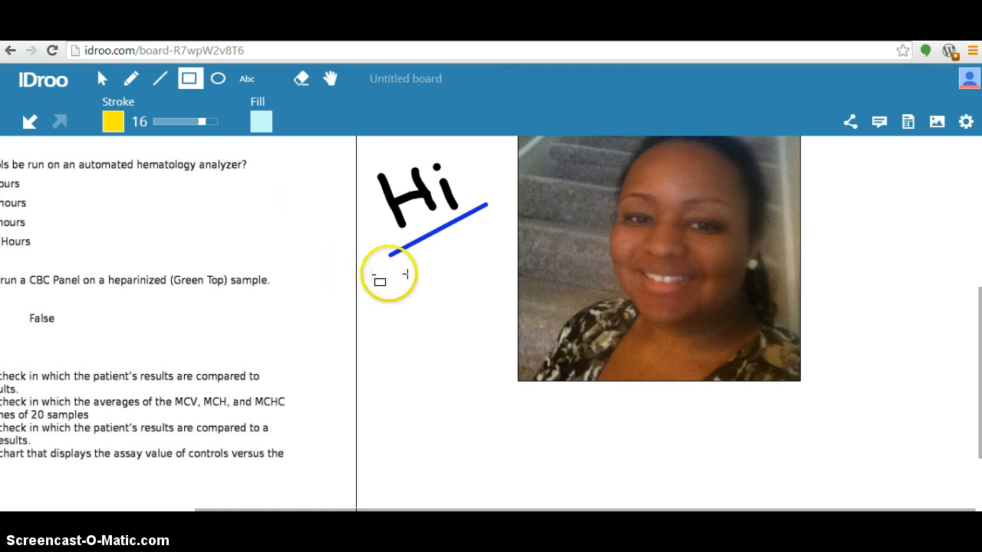
left_click_drag(389, 274, 496, 325)
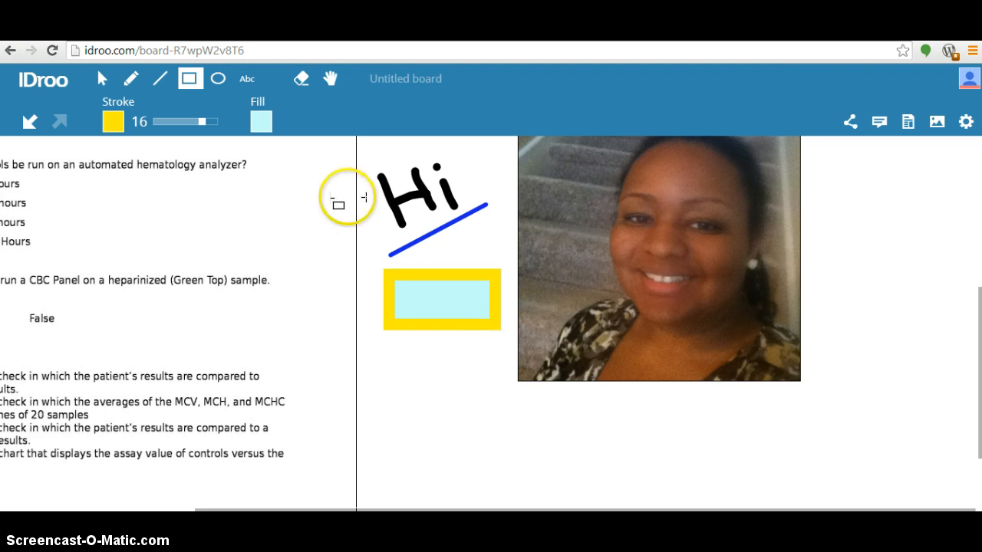
Step: Draw an ellipse below the rectangle with a red stroke of width 6 and a light red fill
left_click(217, 79)
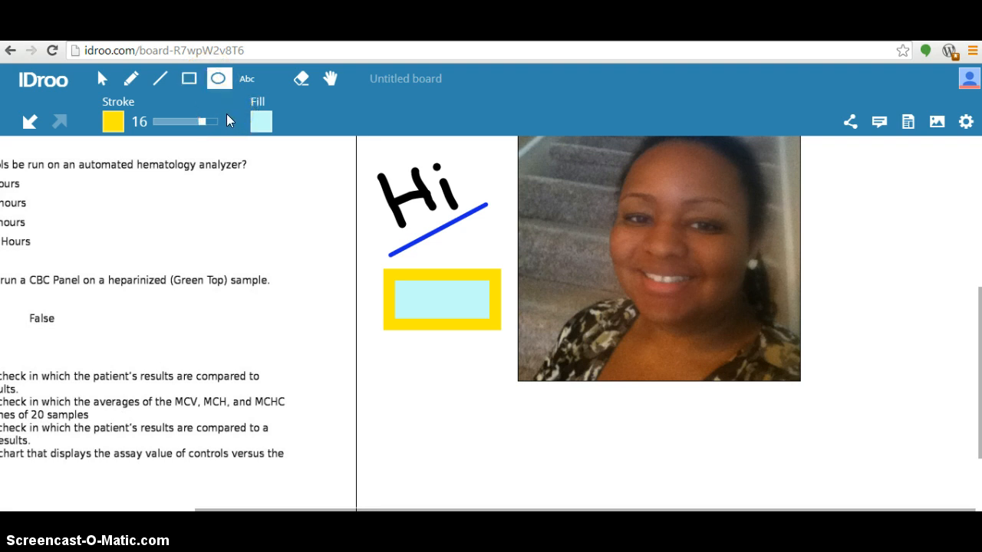
left_click_drag(201, 121, 171, 127)
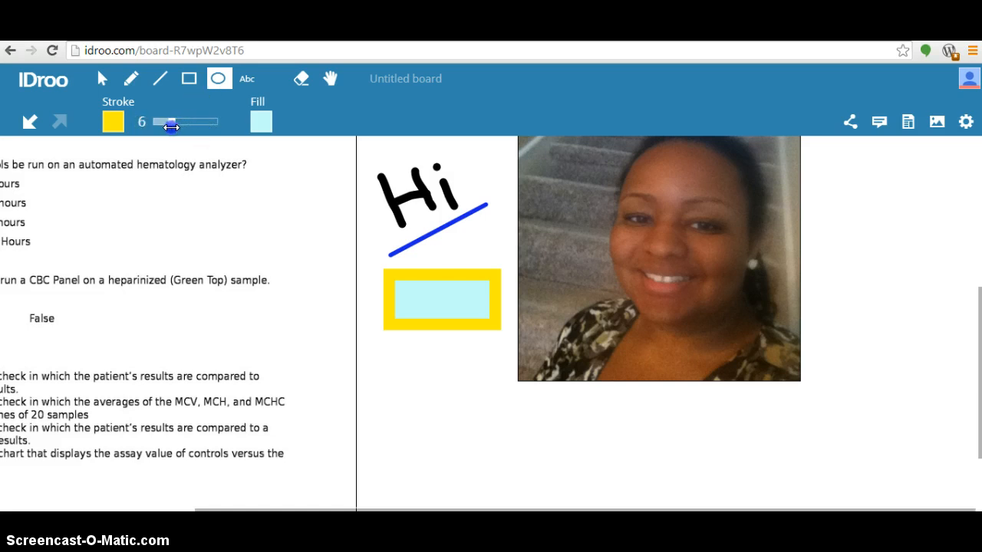
left_click(113, 125)
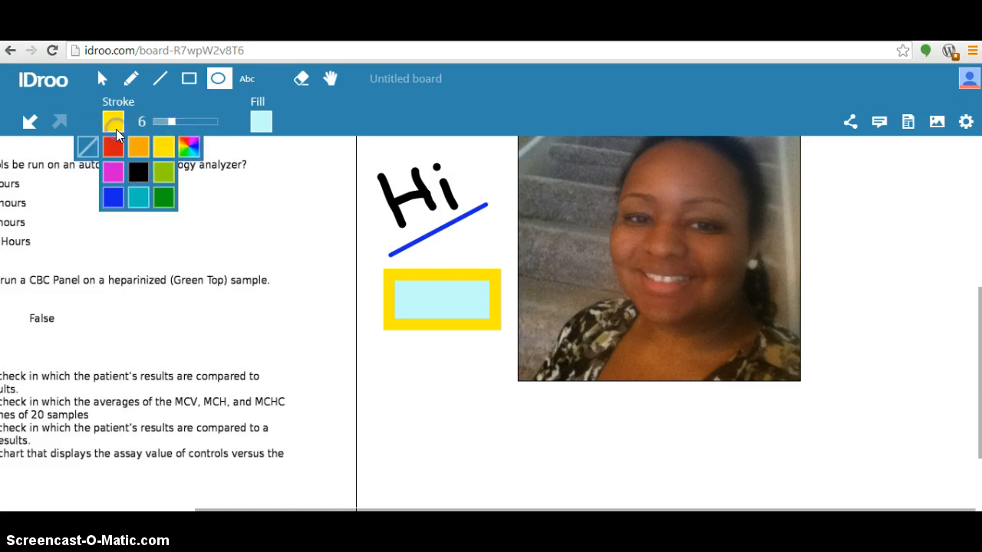
left_click(113, 146)
left_click(261, 121)
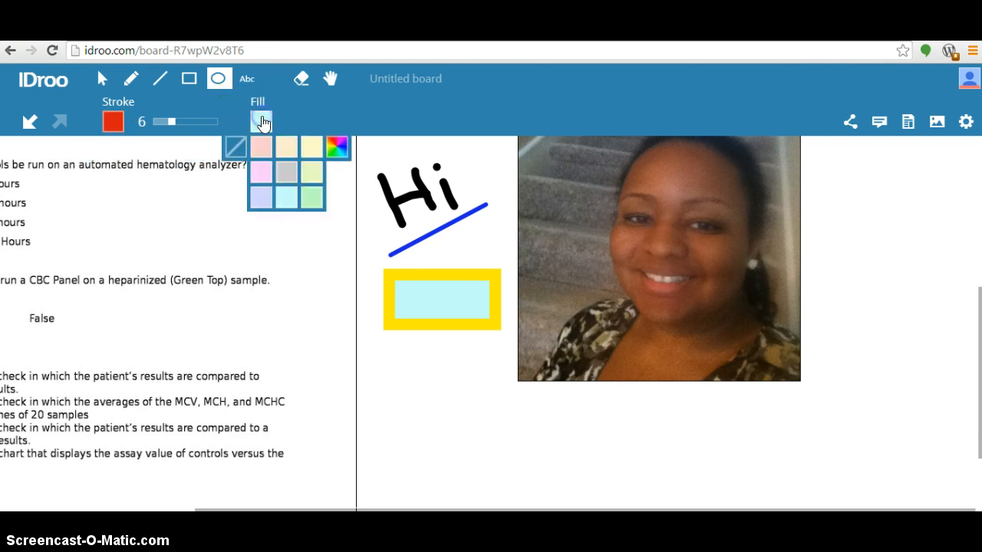
left_click(261, 146)
mouse_move(377, 355)
left_mouse_down()
mouse_move(465, 409)
mouse_move(495, 442)
left_mouse_up()
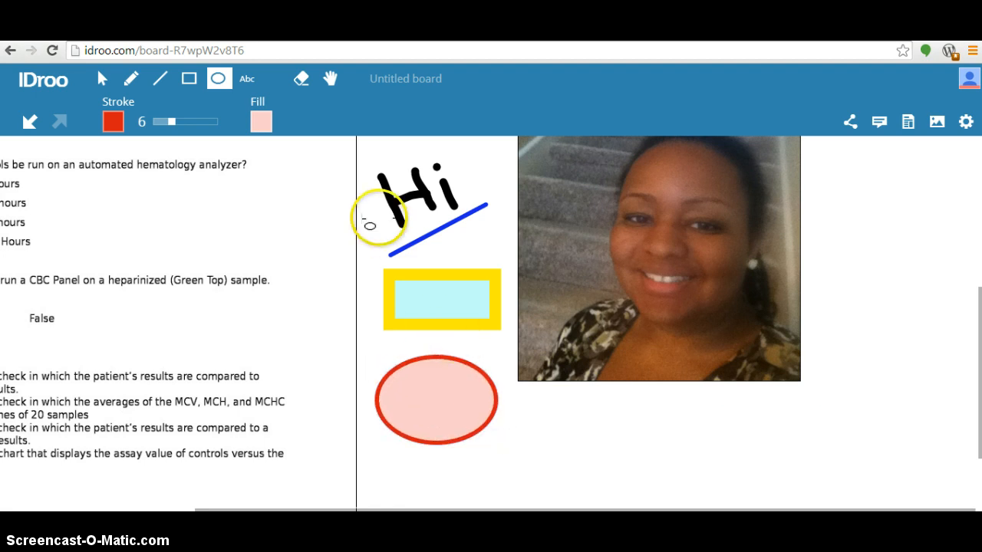
Step: Add a text box below the photo containing the person's full name, with a black width-1 outline, grey fill and size 28 Handlee text
left_click(252, 81)
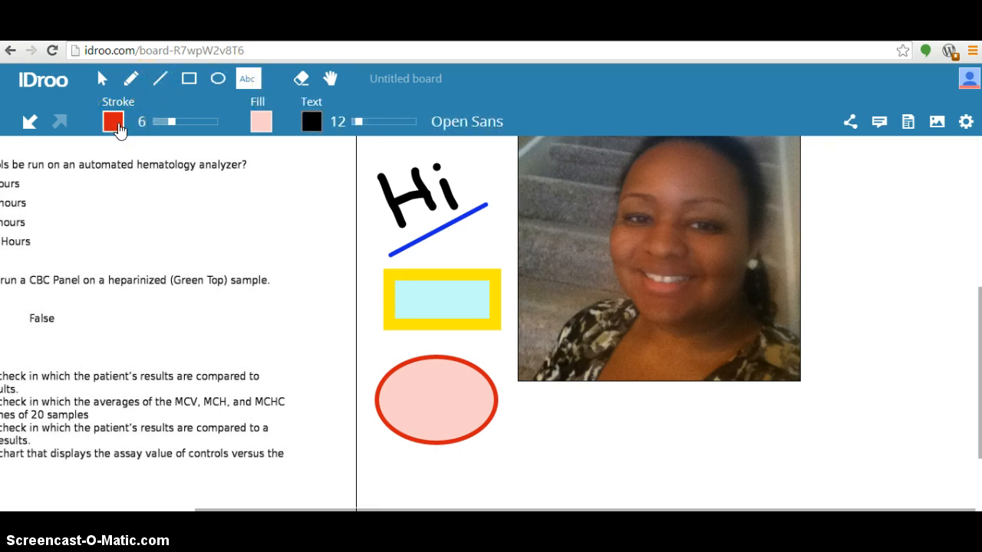
left_click_drag(170, 121, 160, 120)
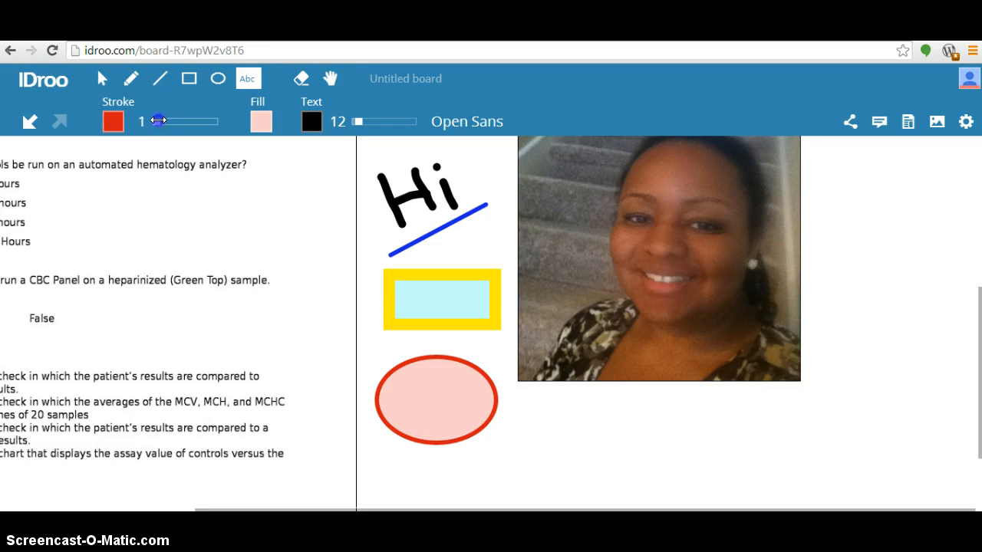
left_click(112, 125)
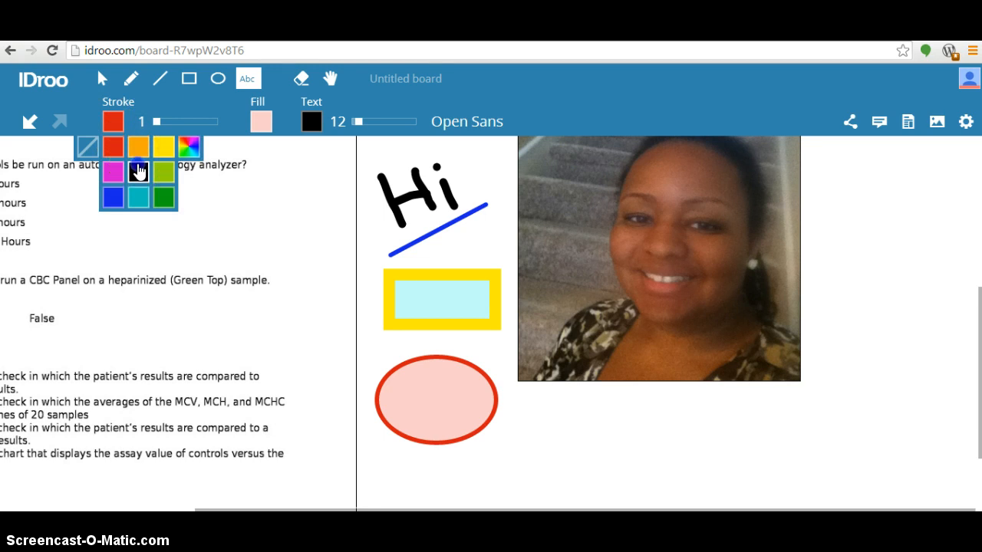
left_click(138, 172)
left_click(260, 121)
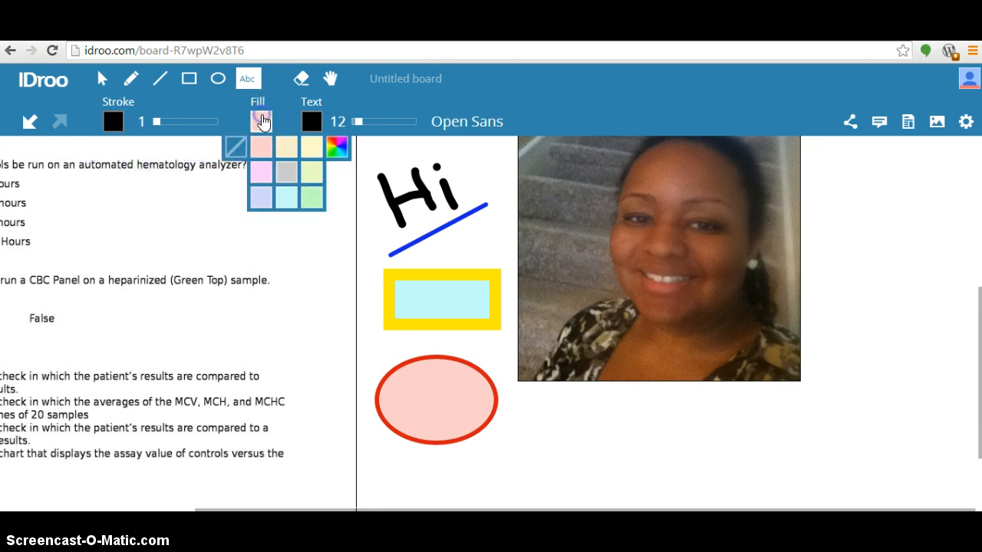
left_click(286, 172)
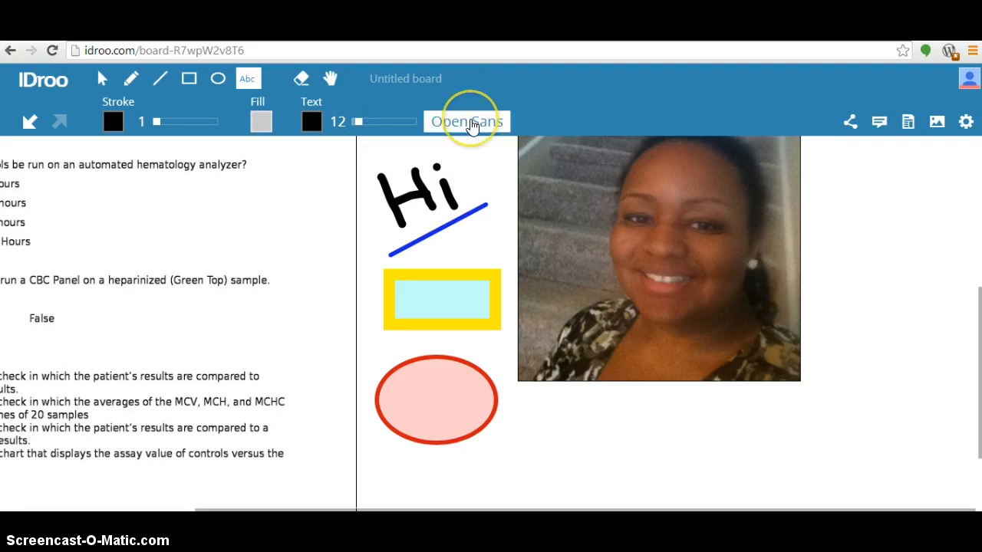
left_click(472, 125)
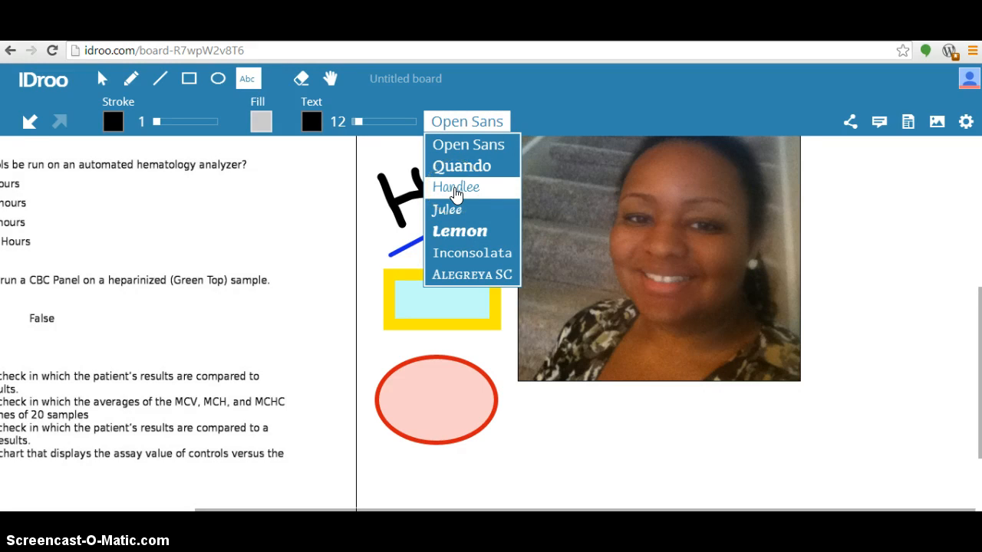
left_click(457, 187)
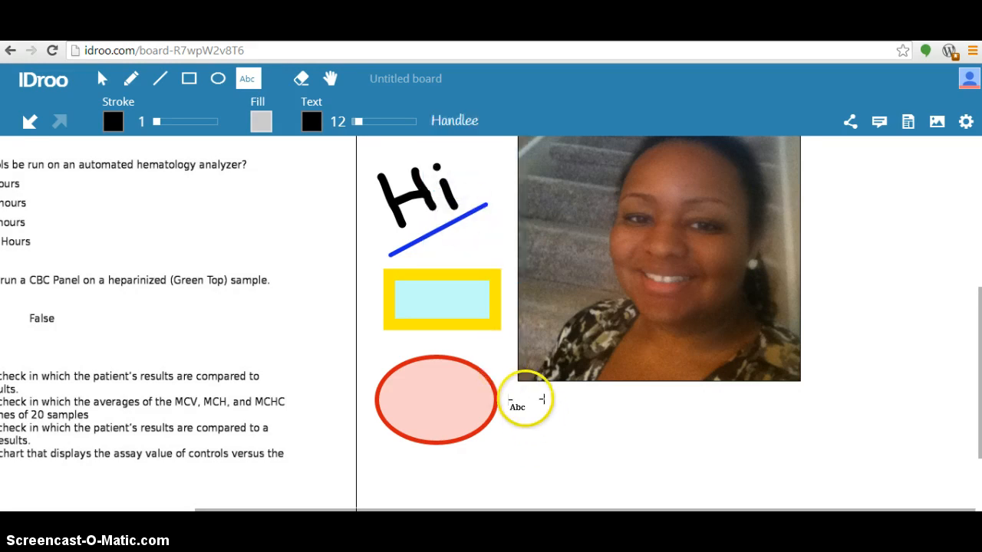
left_click(531, 409)
left_click_drag(531, 409, 804, 451)
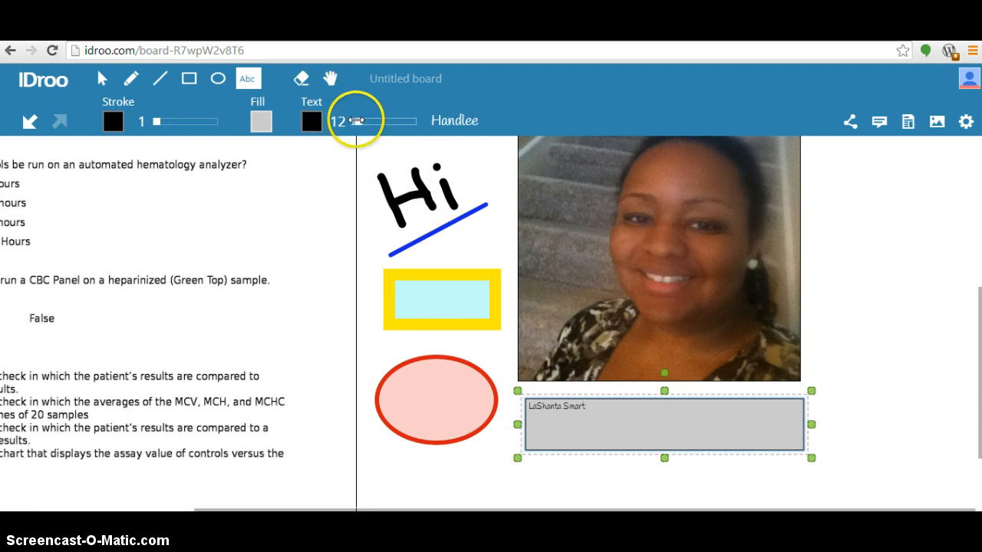
left_click_drag(354, 120, 390, 122)
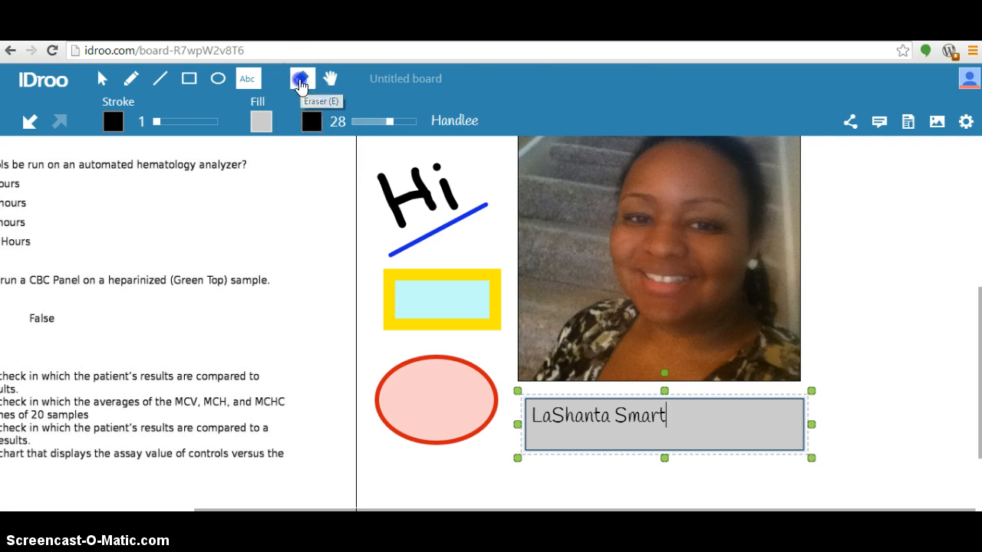
Step: Try the Eraser on the worksheet page and on part of the handwritten "H", undoing each erasure
left_click(300, 83)
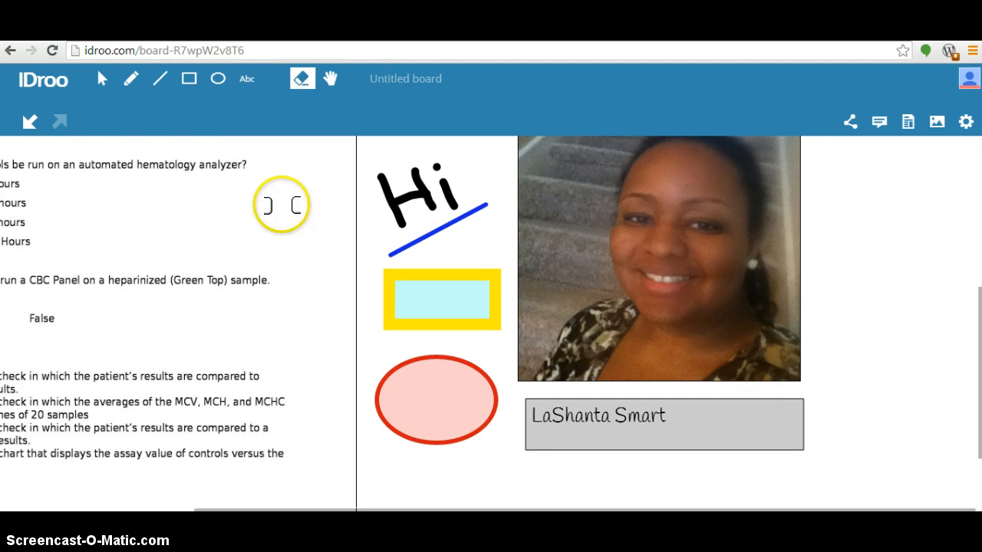
left_click(281, 206)
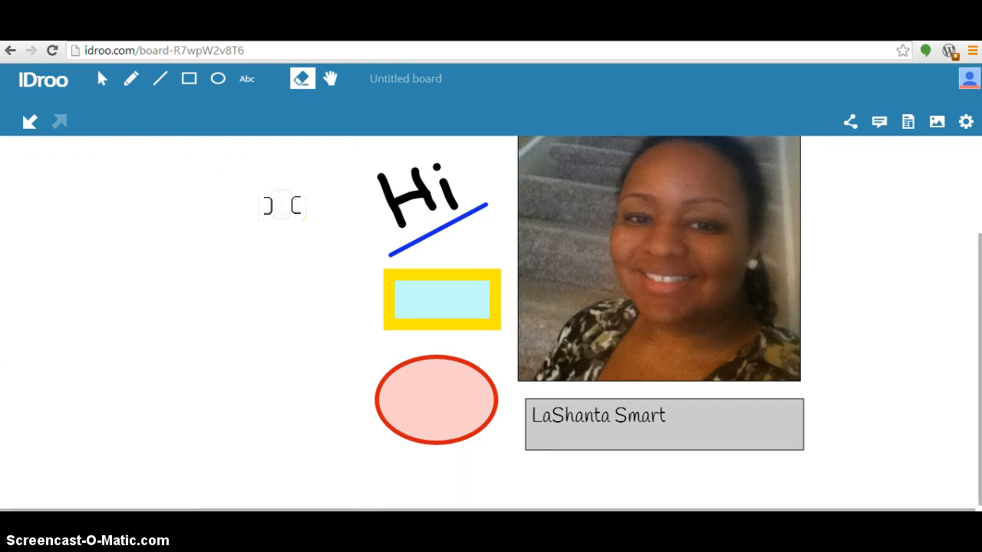
left_click(33, 129)
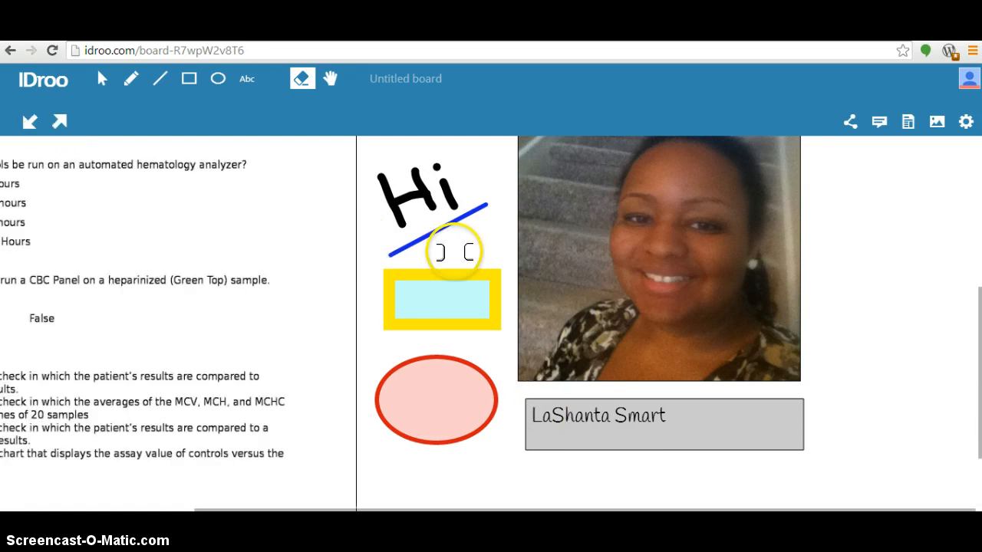
left_click(423, 192)
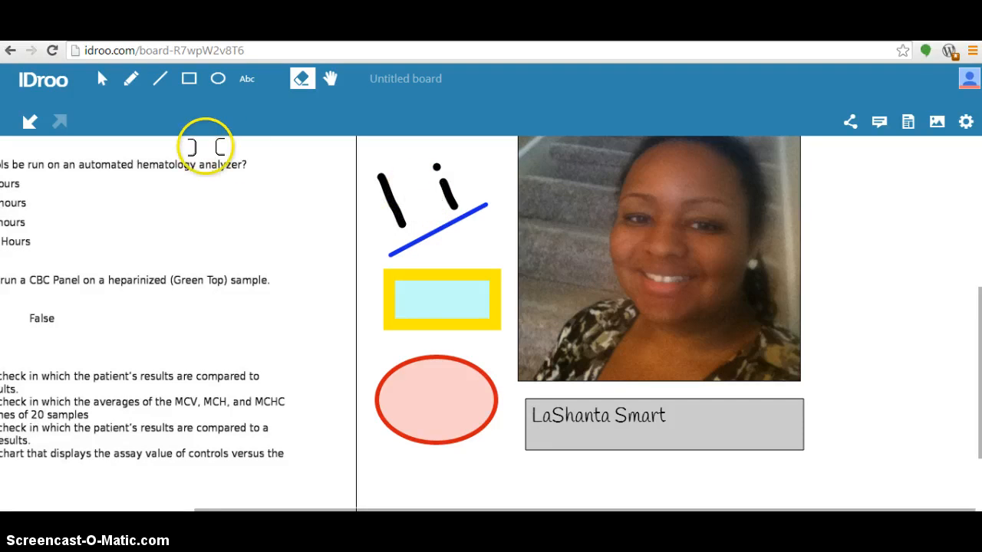
left_click(30, 122)
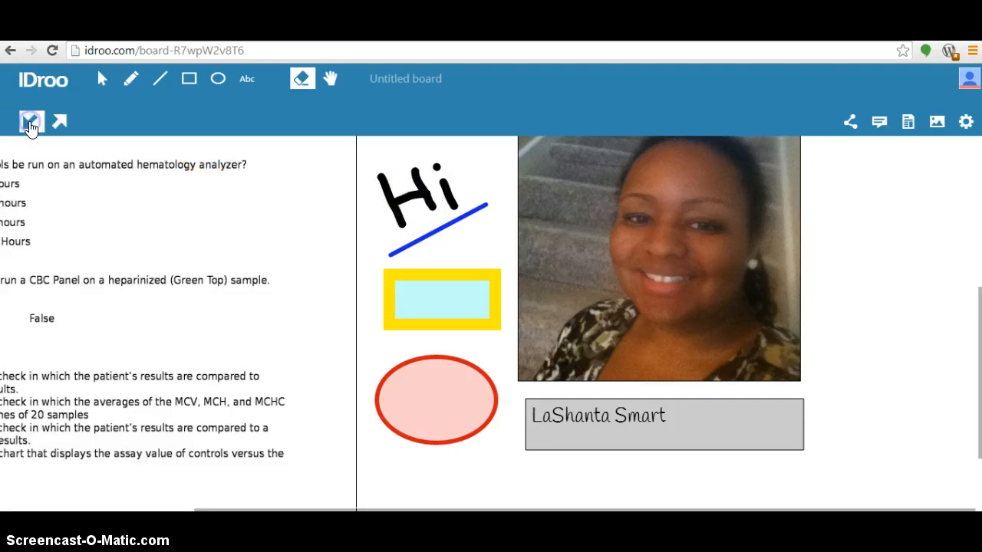
Step: Try the Eraser on the red ellipse and on the photo, undoing each erasure
left_click(441, 395)
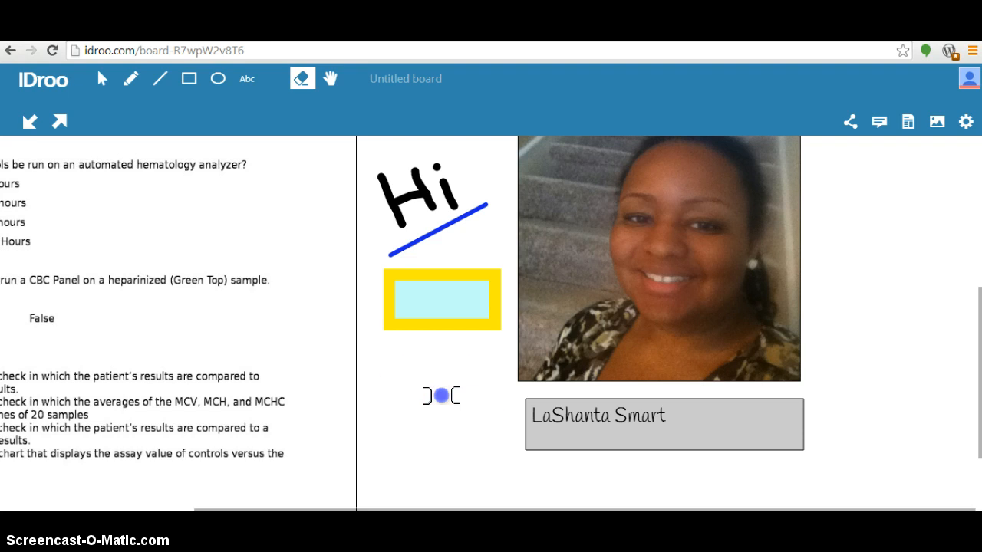
left_click(30, 122)
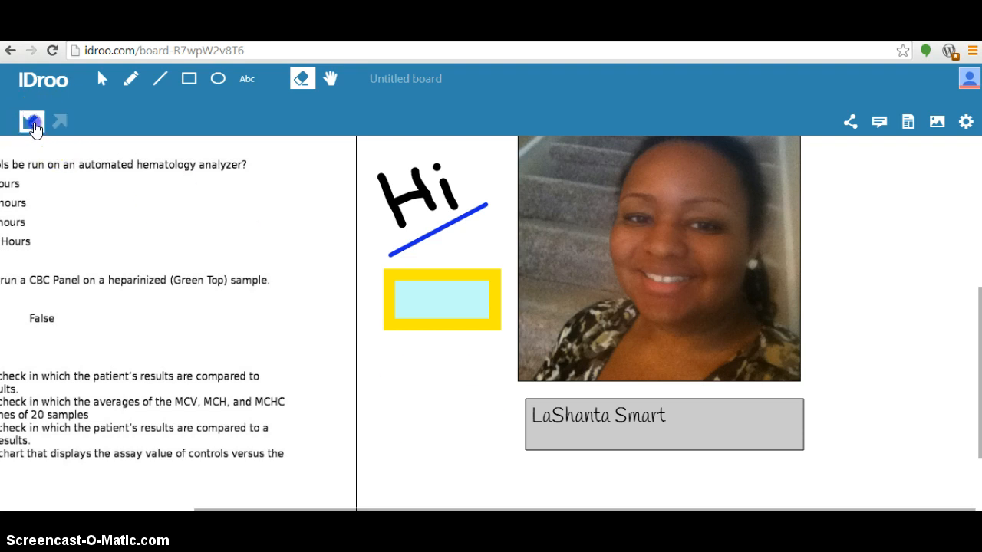
left_click(571, 264)
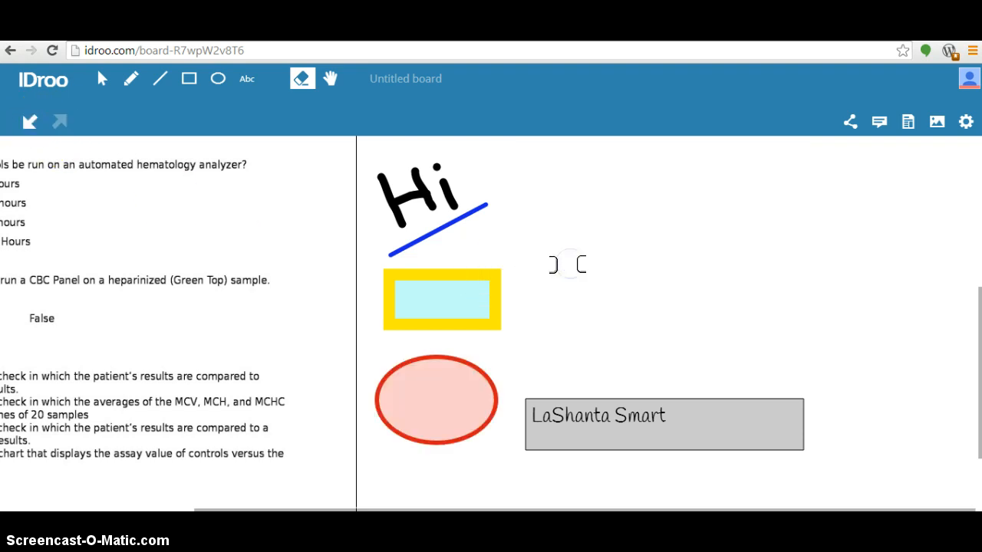
left_click(35, 122)
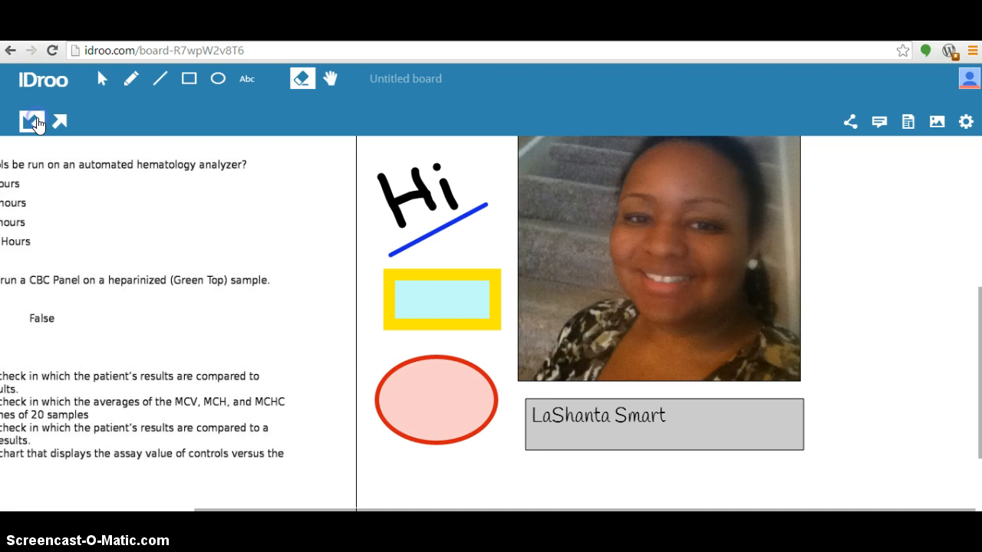
Step: Pan the board with the Hand tool to examine the upper part of the worksheet page
left_click(330, 79)
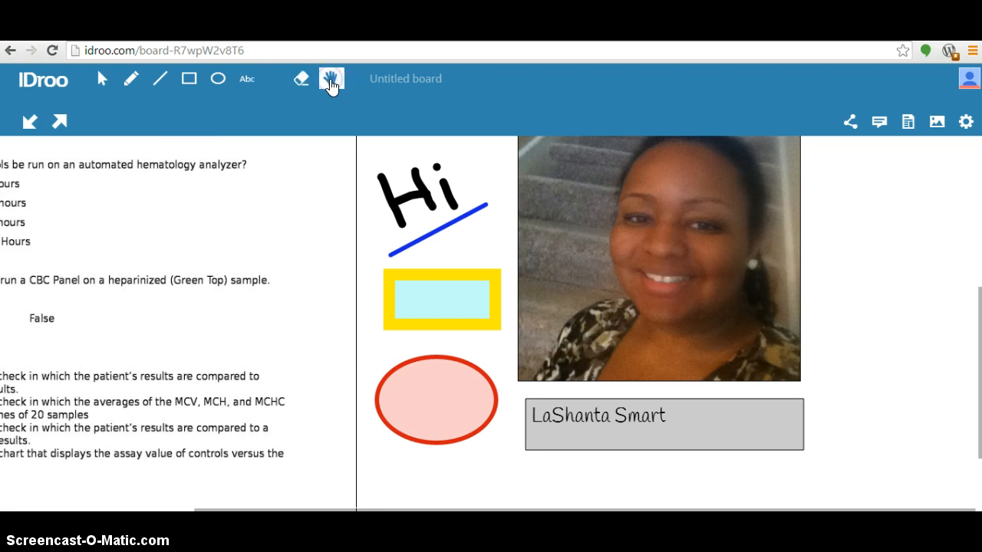
left_click(329, 98)
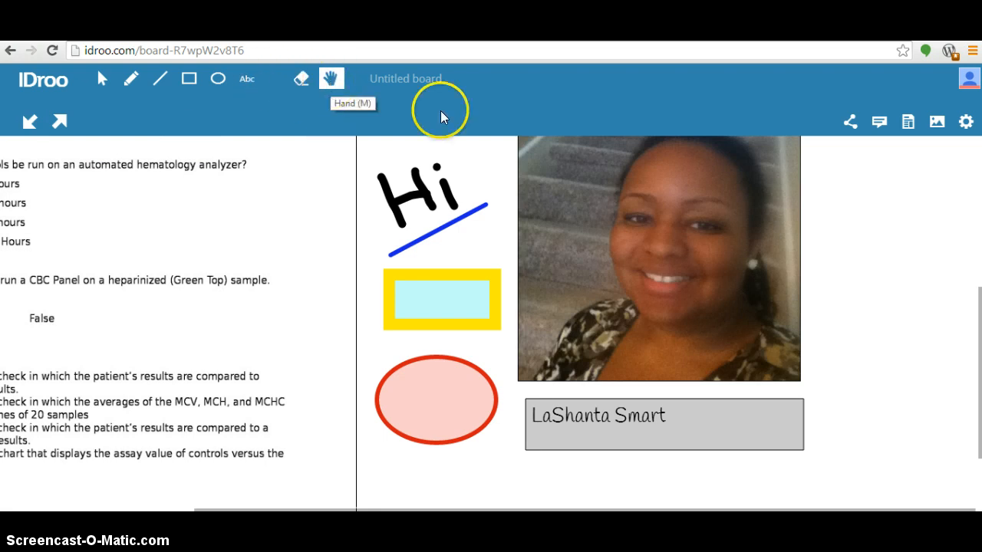
left_click_drag(882, 217, 885, 417)
left_click_drag(438, 287, 651, 288)
left_click_drag(624, 355, 621, 358)
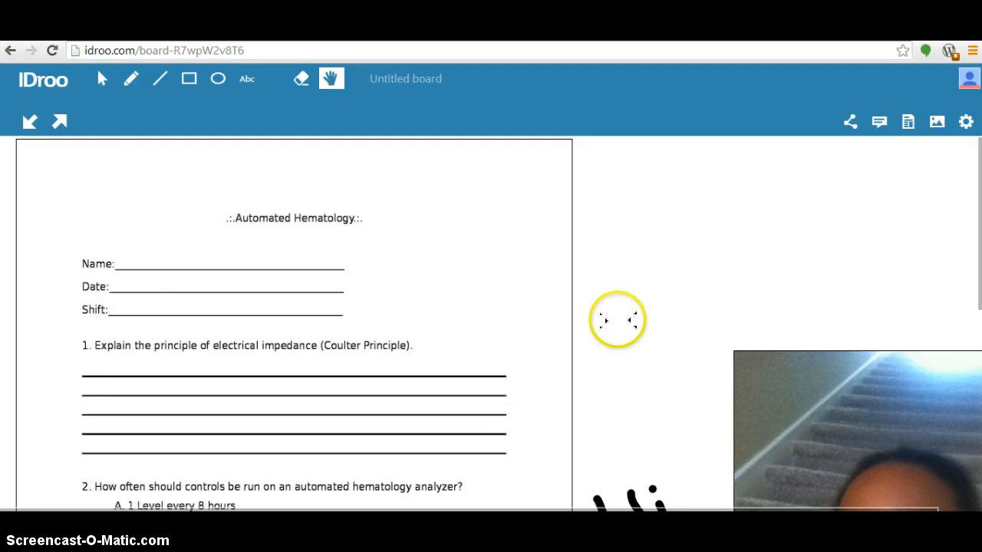
mouse_move(614, 318)
left_mouse_down()
mouse_move(599, 320)
mouse_move(610, 311)
left_mouse_up()
left_click(447, 272)
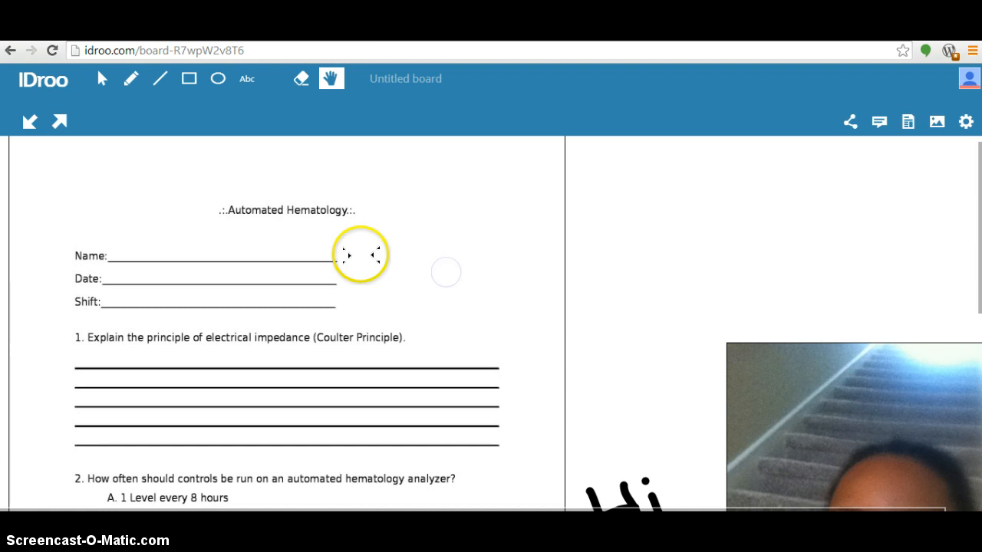
left_click(418, 229)
mouse_move(417, 228)
left_mouse_down()
mouse_move(425, 296)
mouse_move(396, 258)
mouse_move(406, 232)
mouse_move(415, 240)
left_mouse_up()
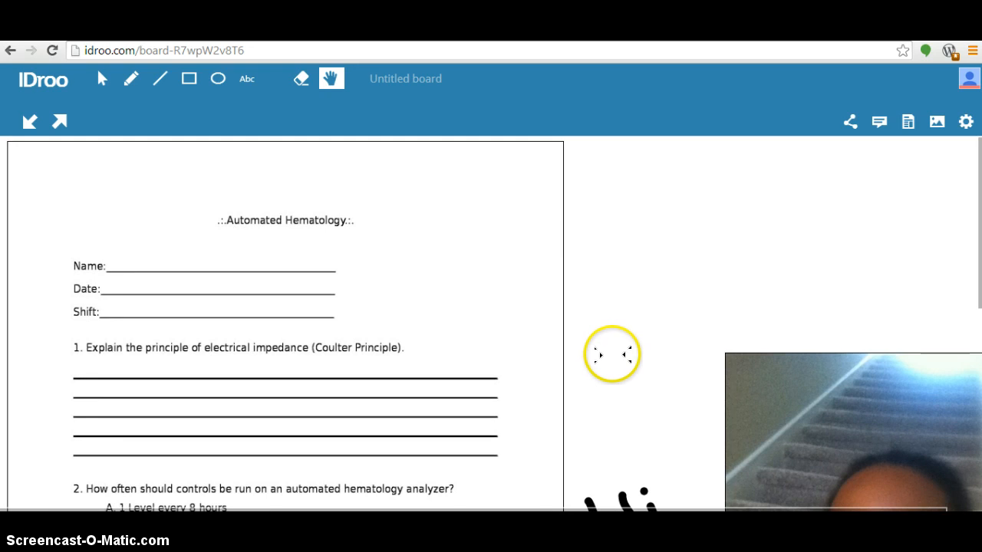
left_click_drag(612, 354, 604, 350)
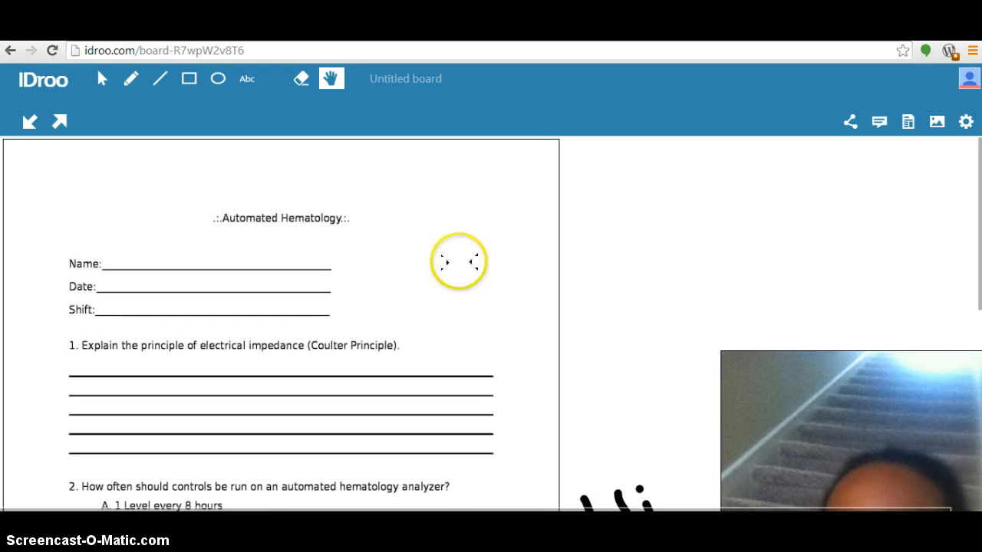
Step: Name the untitled board "Example"
left_click(407, 78)
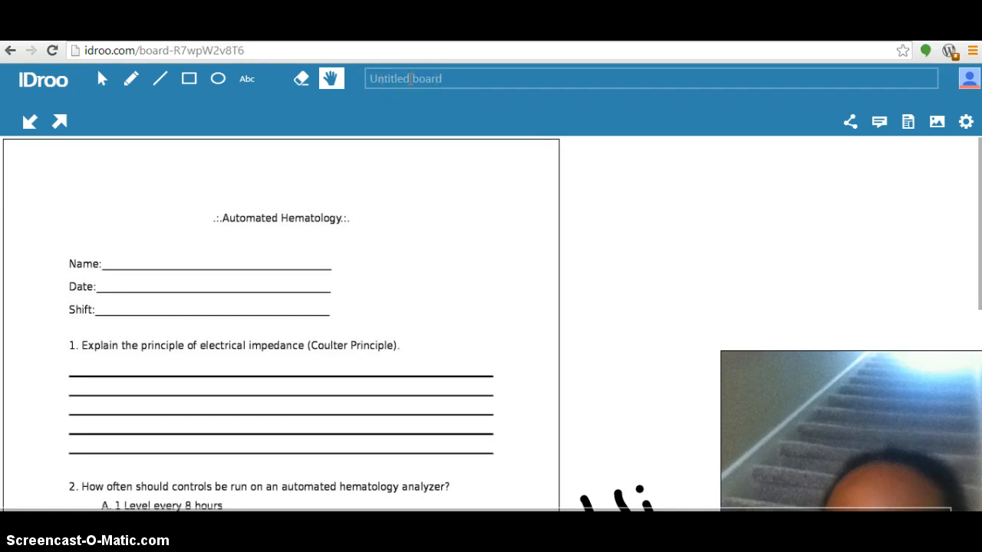
left_click(433, 79)
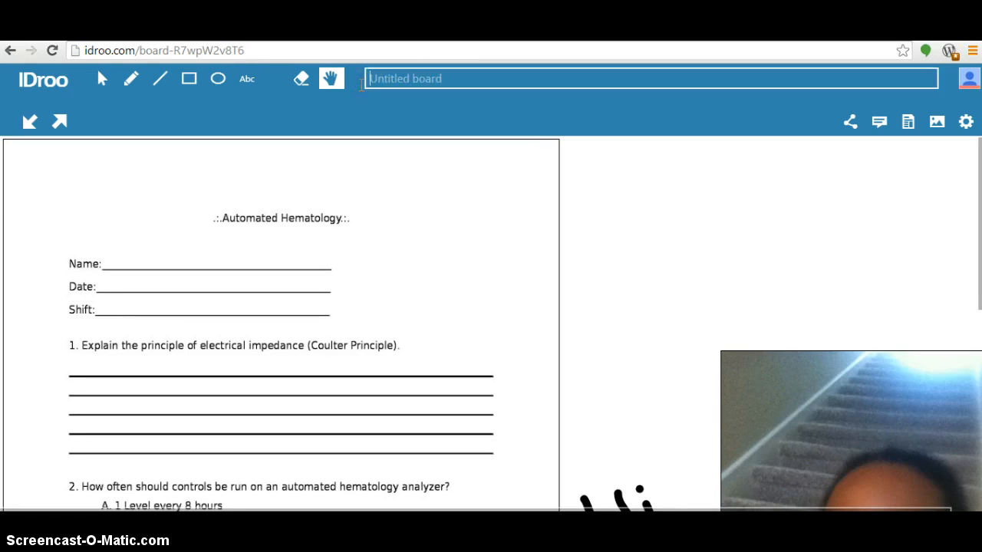
type("Example")
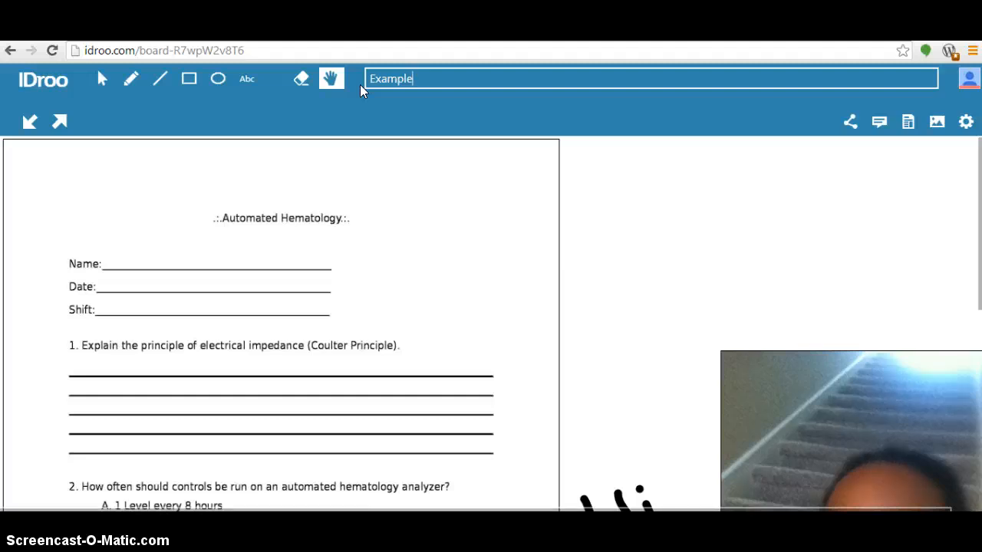
left_click(228, 64)
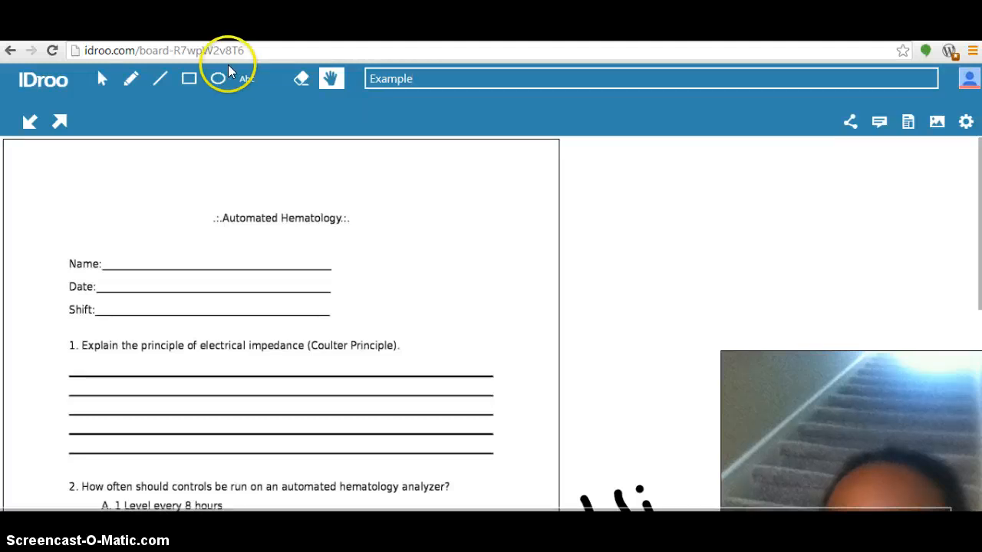
Step: Select the worksheet page and review its copy, grouping, ordering and background-locking options without applying any
left_click(103, 81)
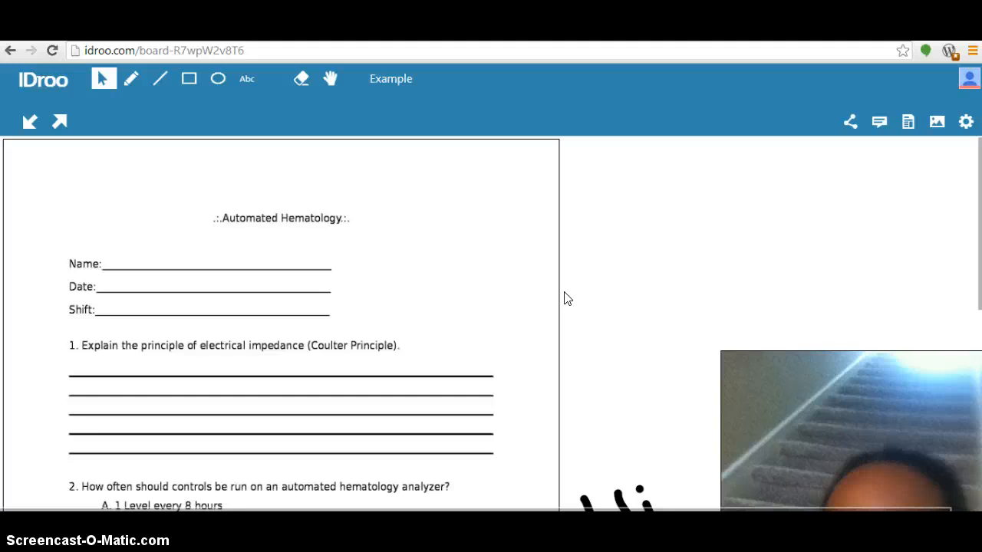
left_click(460, 235)
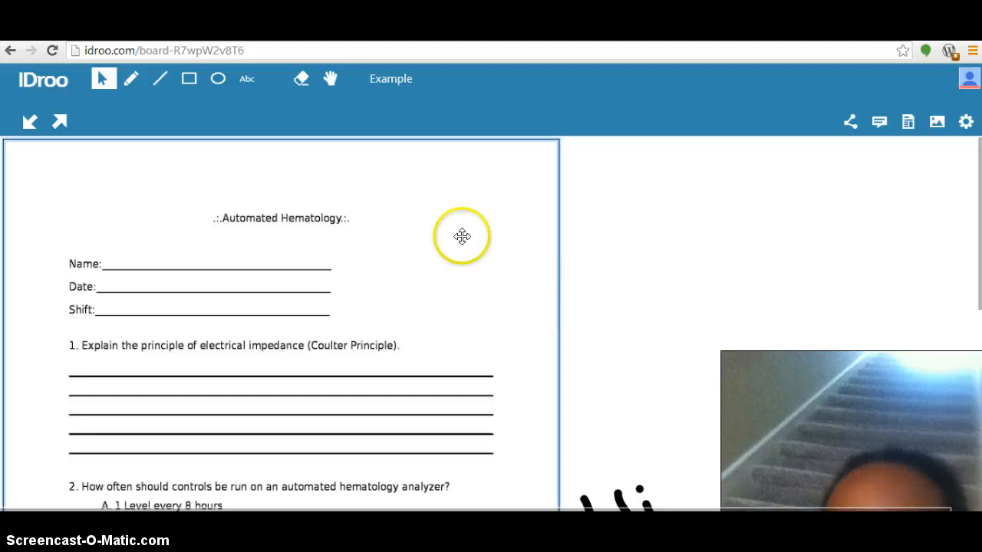
left_click(420, 217)
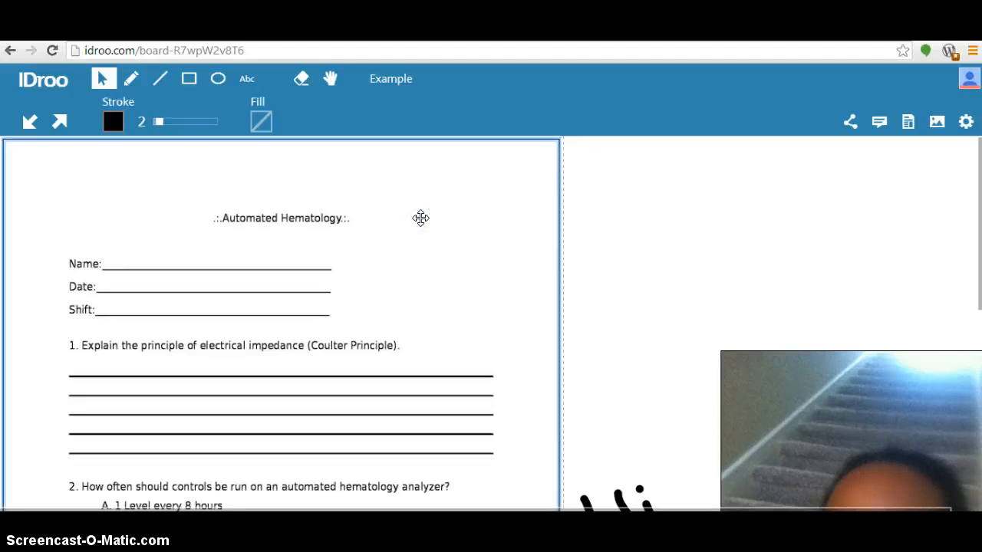
right_click(420, 218)
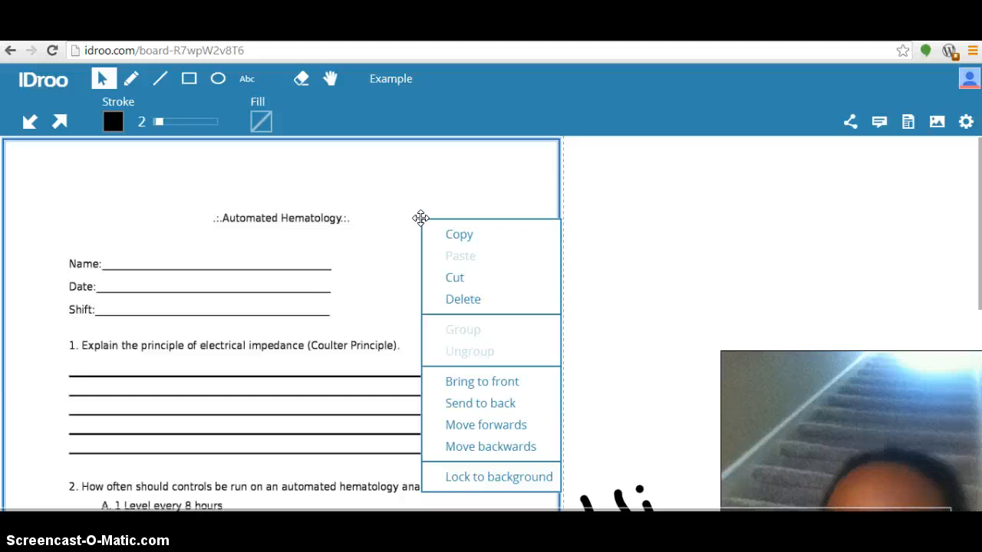
left_click(625, 201)
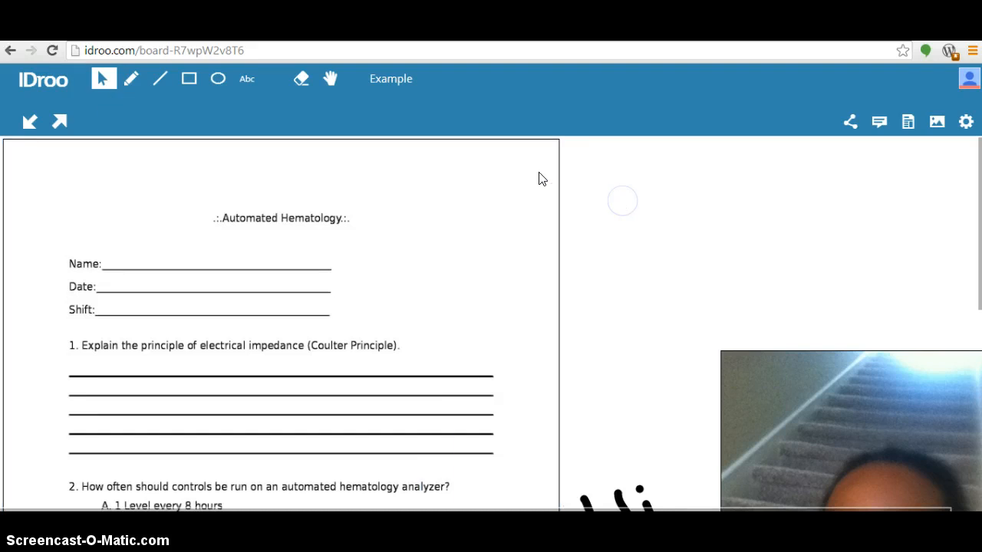
Step: Draw a black diagonal line of width 2 beside the worksheet's heading and name fields, and lock the worksheet page to the background
left_click(160, 79)
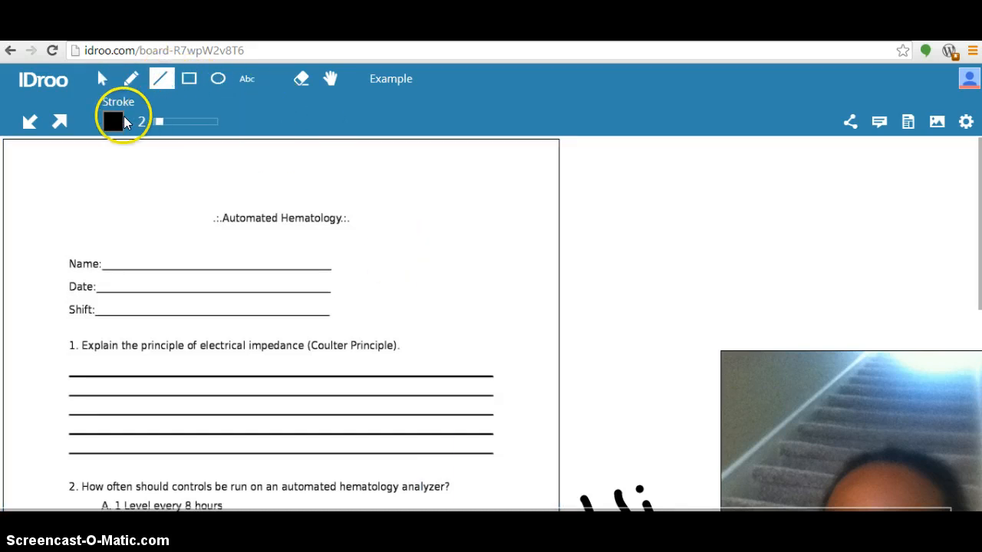
left_click_drag(417, 300, 481, 198)
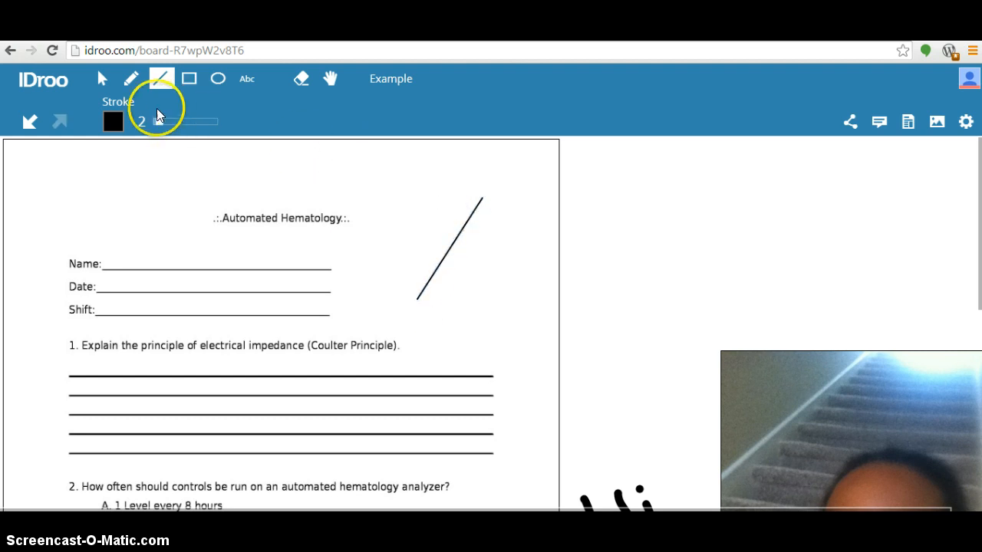
left_click(106, 81)
left_click(363, 195)
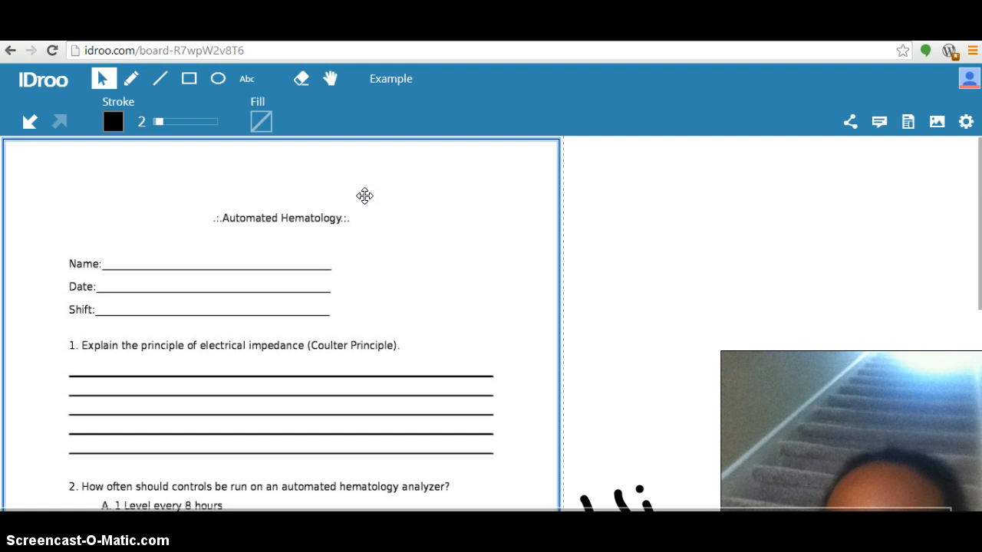
right_click(364, 196)
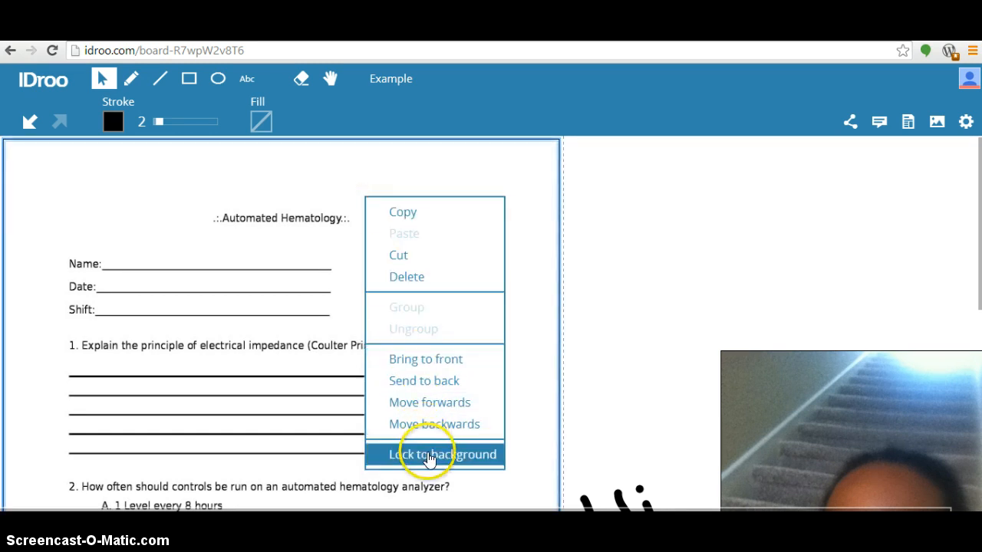
left_click(428, 454)
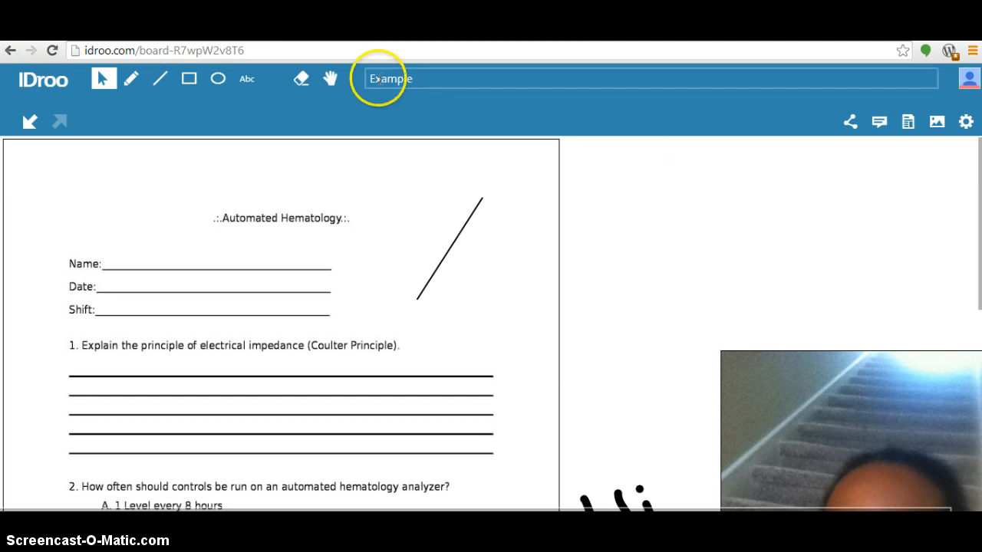
Step: Examine the drawings, photo and end of the worksheet with the Hand tool, returning to the worksheet's heading
left_click(331, 78)
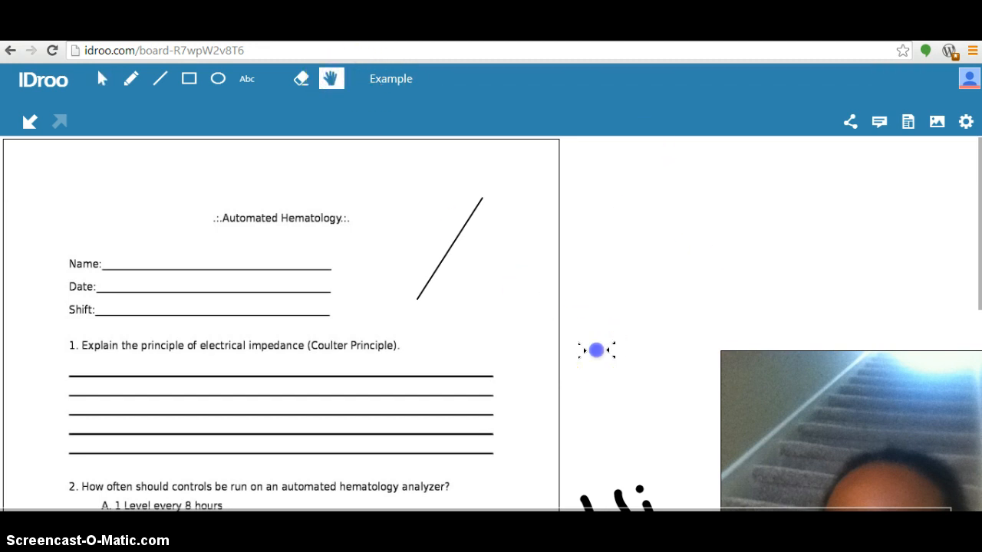
mouse_move(596, 351)
left_mouse_down()
mouse_move(534, 250)
mouse_move(468, 197)
mouse_move(471, 178)
left_mouse_up()
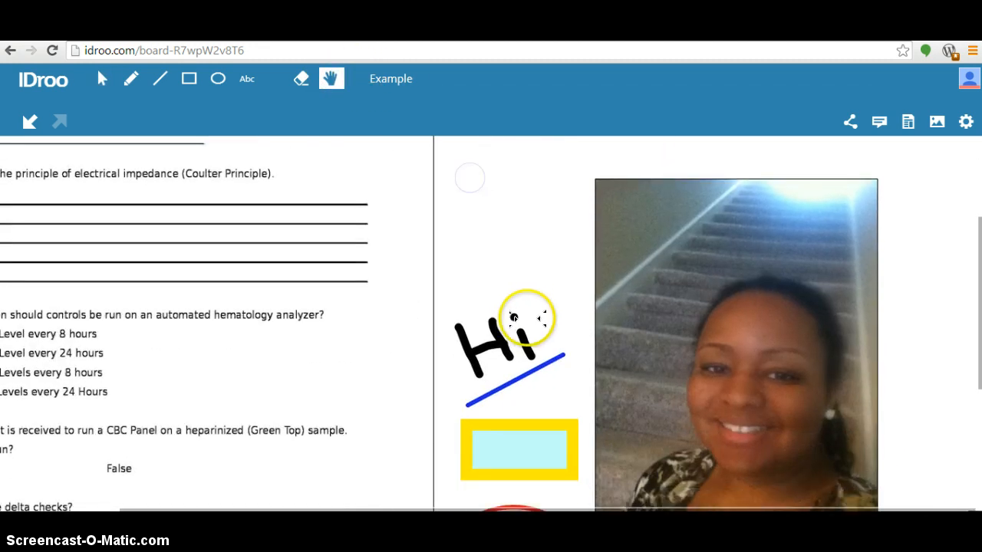
left_click_drag(514, 311, 450, 146)
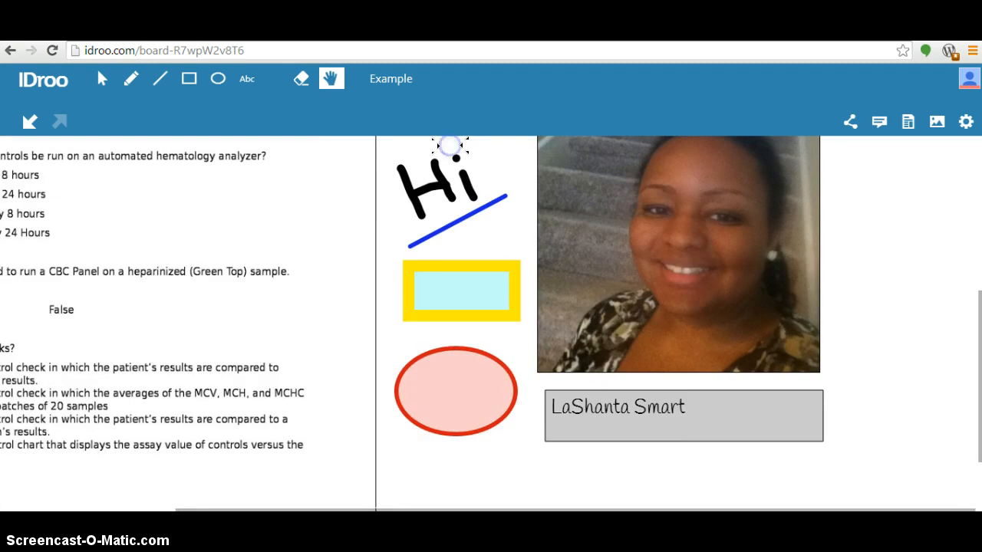
left_click_drag(414, 377, 507, 246)
left_click(576, 411)
left_click_drag(415, 413, 563, 394)
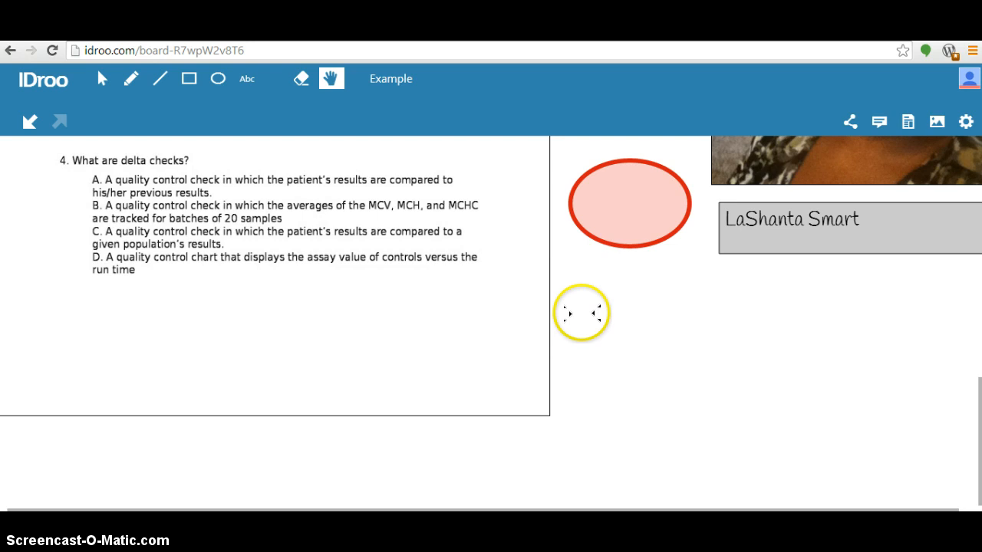
left_click_drag(581, 313, 587, 402)
left_click_drag(554, 263, 544, 440)
left_click_drag(511, 267, 511, 433)
left_click_drag(520, 226, 517, 256)
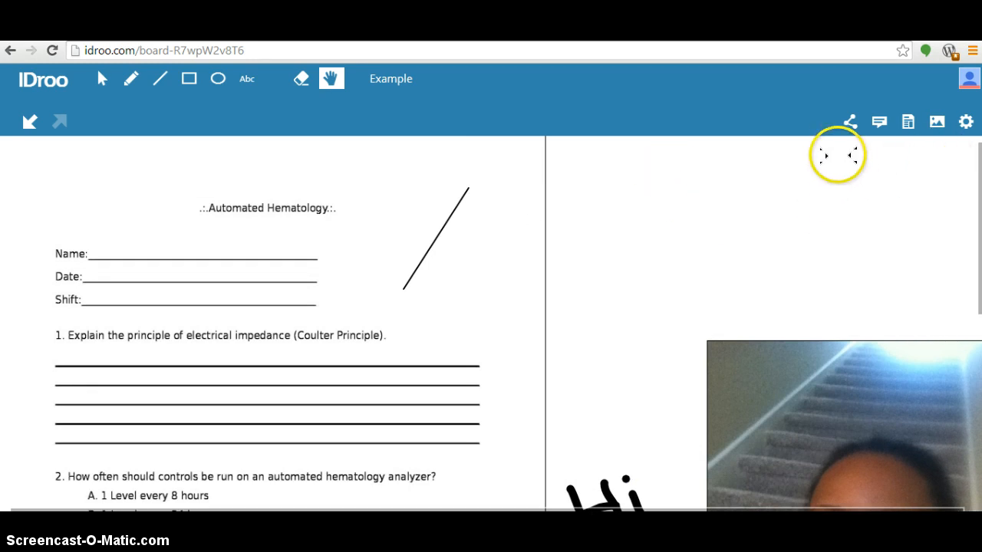
Step: Open the board's sharing options and select the whole board link used to invite others
right_click(849, 103)
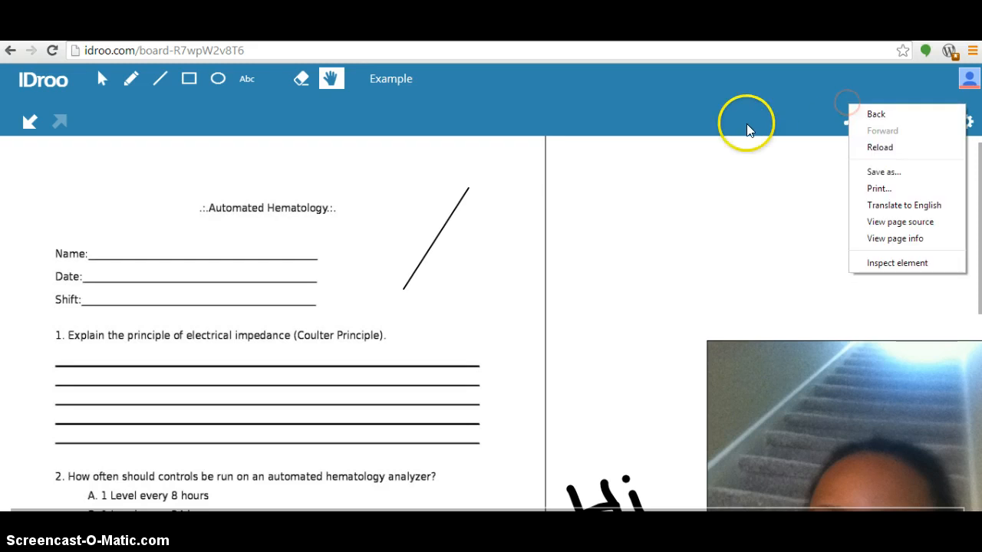
left_click(717, 111)
left_click(846, 123)
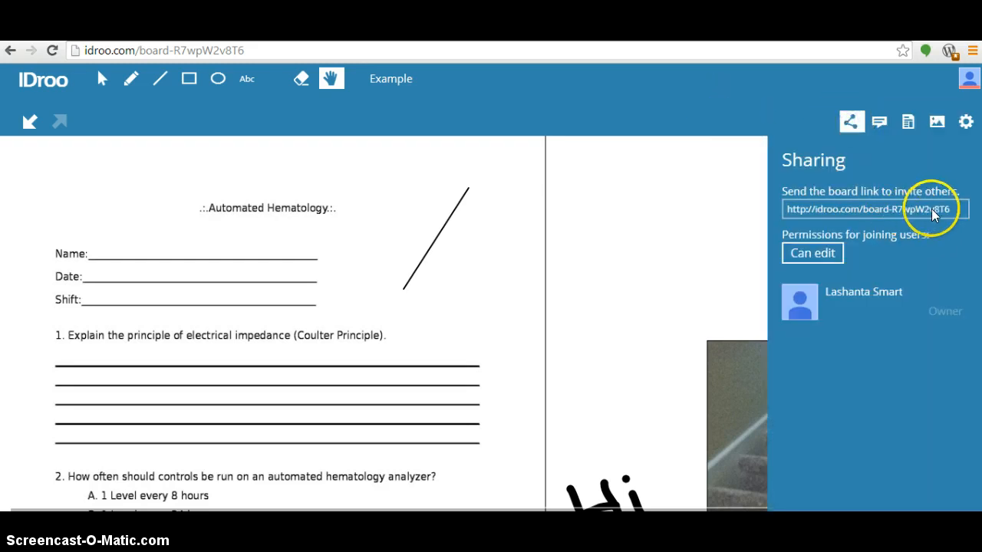
left_click(934, 209)
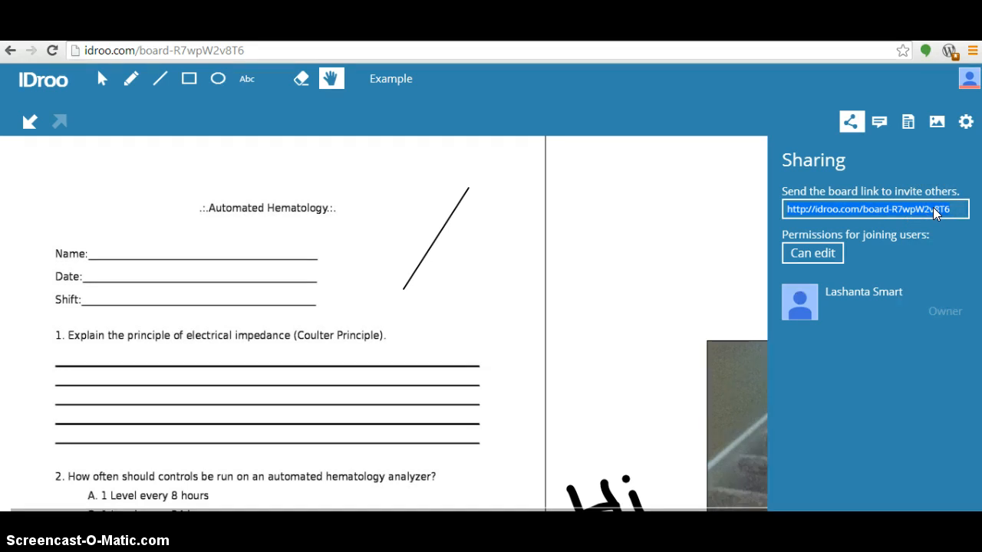
left_click(520, 453)
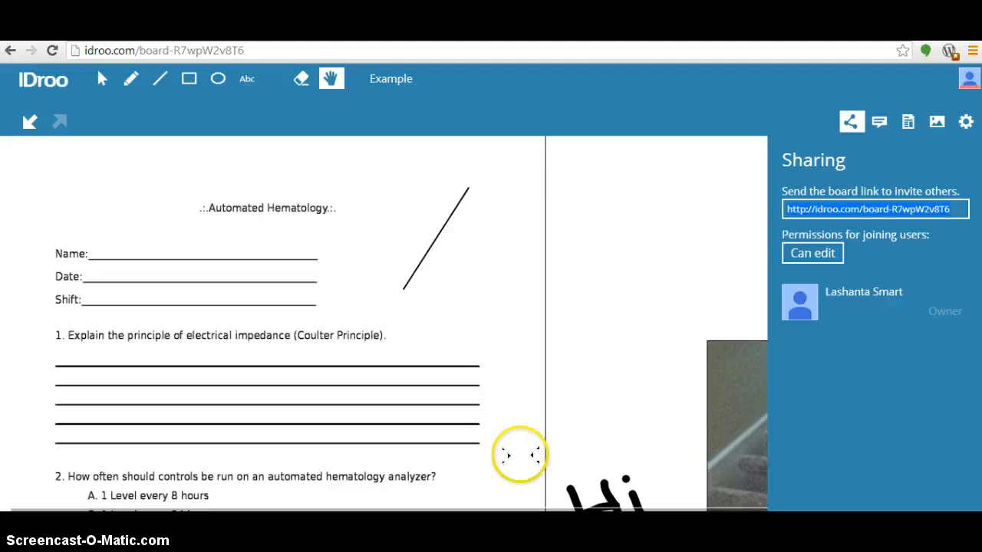